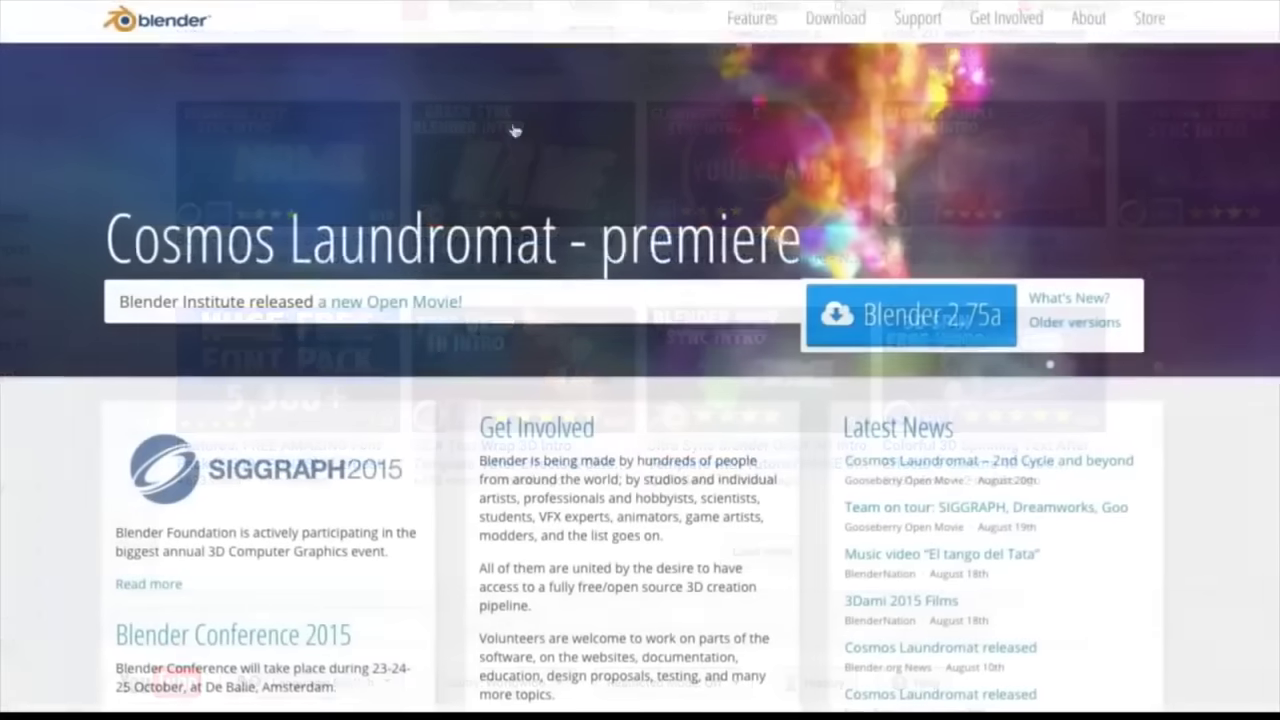
# Step: On blender.org's download page, get the Blender 2.75a Mac OS X ZIP from the USA mirror
pyautogui.click(833, 17)
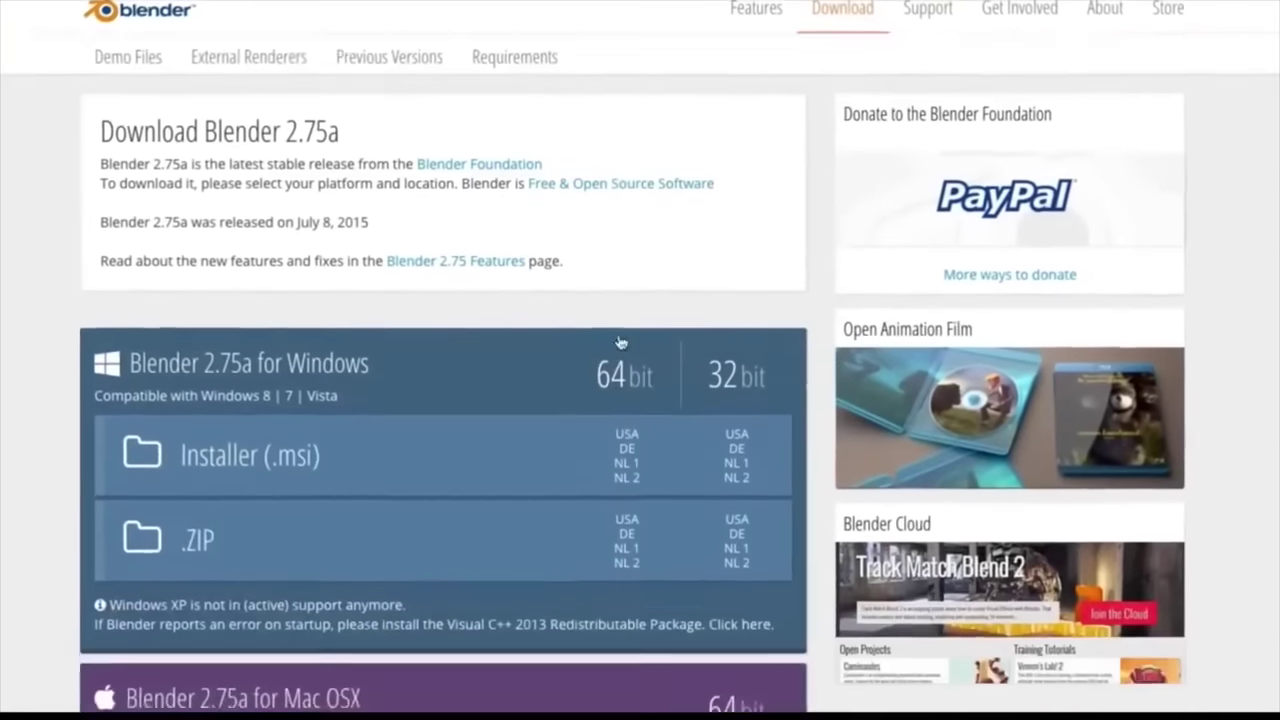
pyautogui.scroll(-3, 620, 342)
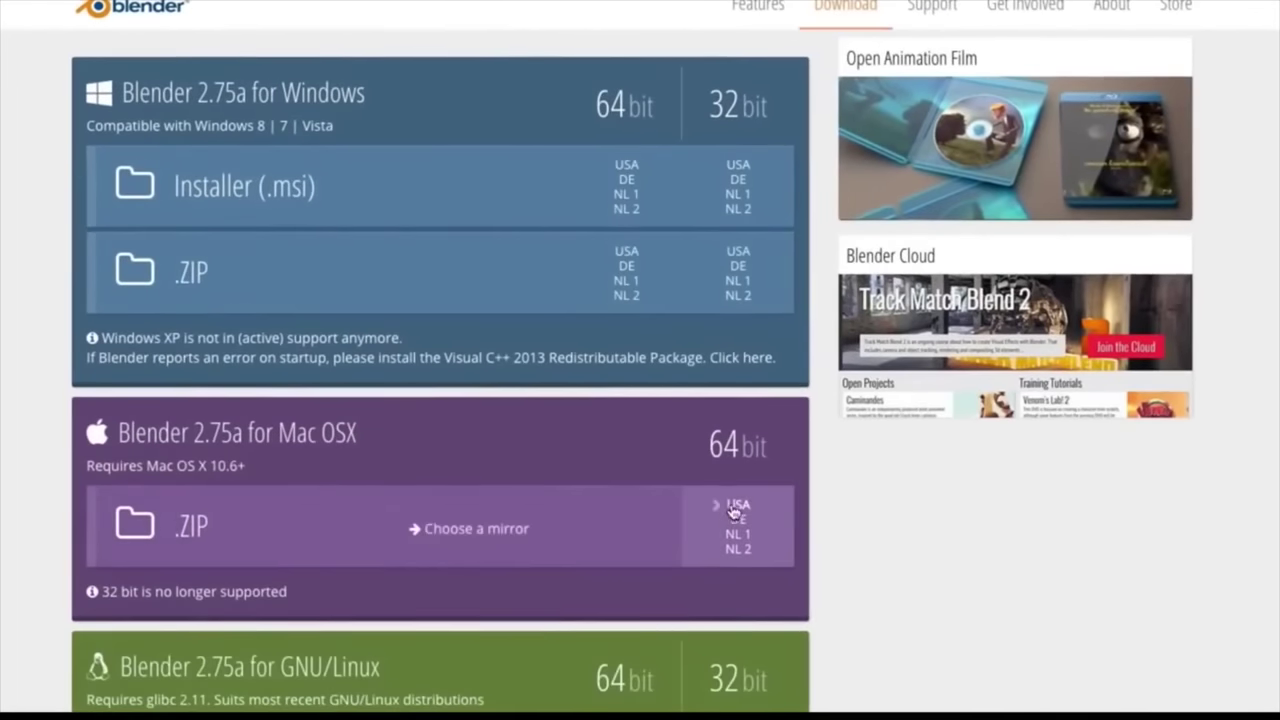
pyautogui.click(736, 505)
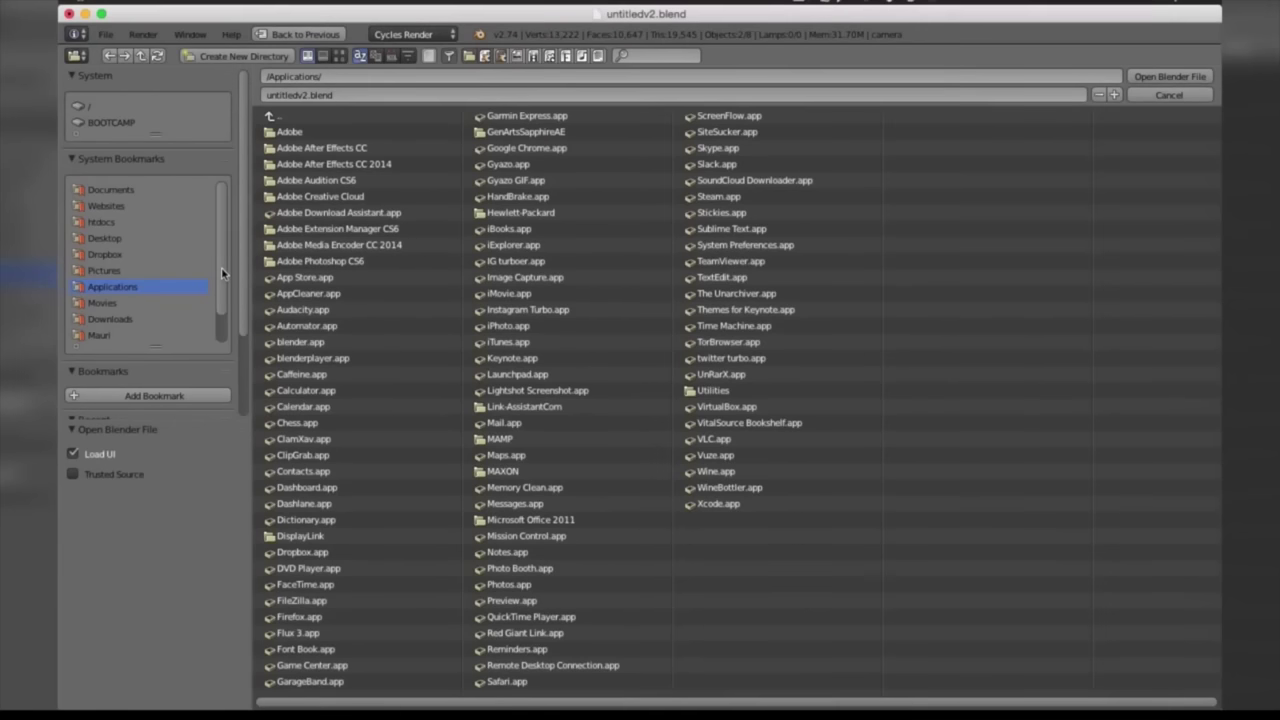
# Step: Open Desktop/template #27/untitledv2.blend with Load UI unchecked
pyautogui.click(105, 34)
pyautogui.click(101, 241)
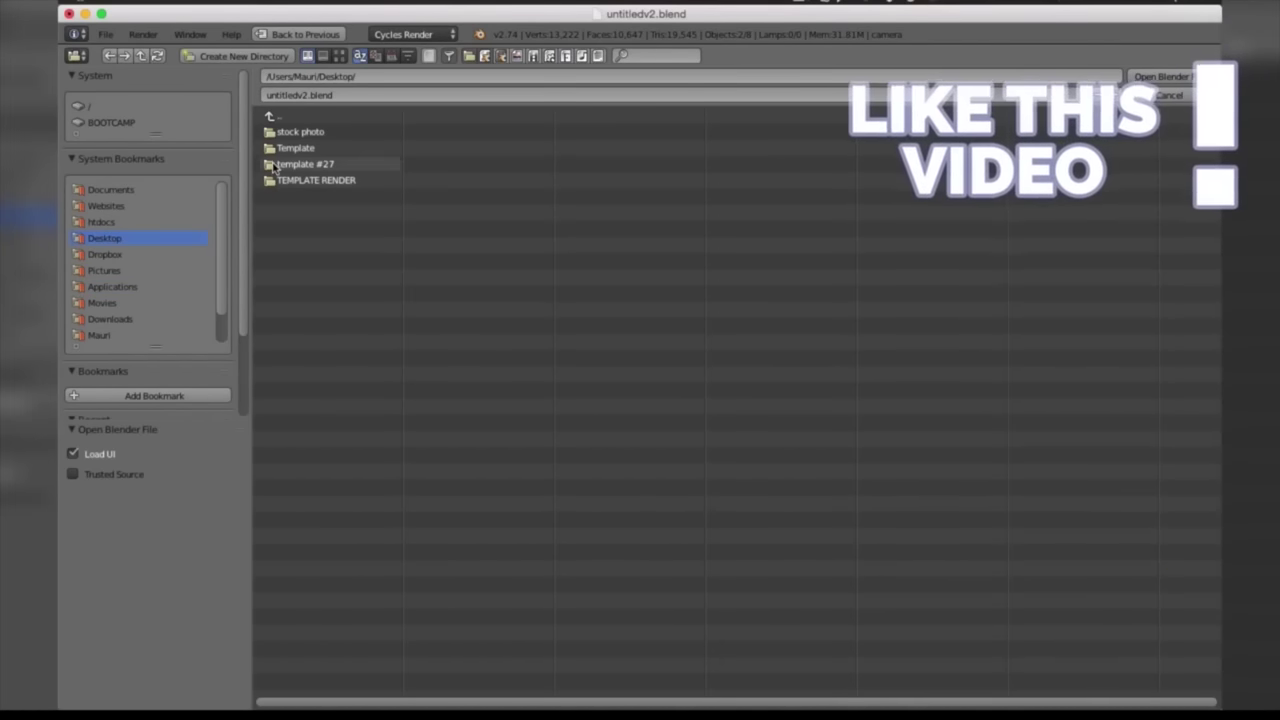
pyautogui.doubleClick(300, 164)
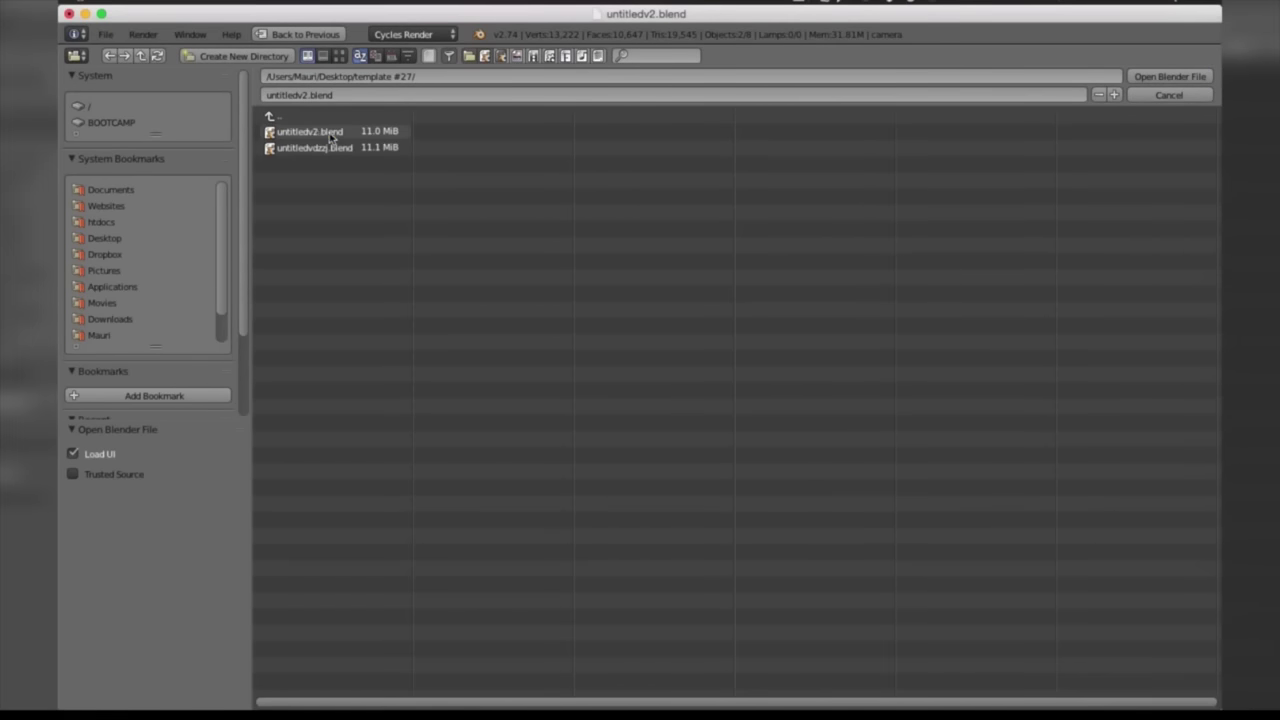
pyautogui.click(331, 137)
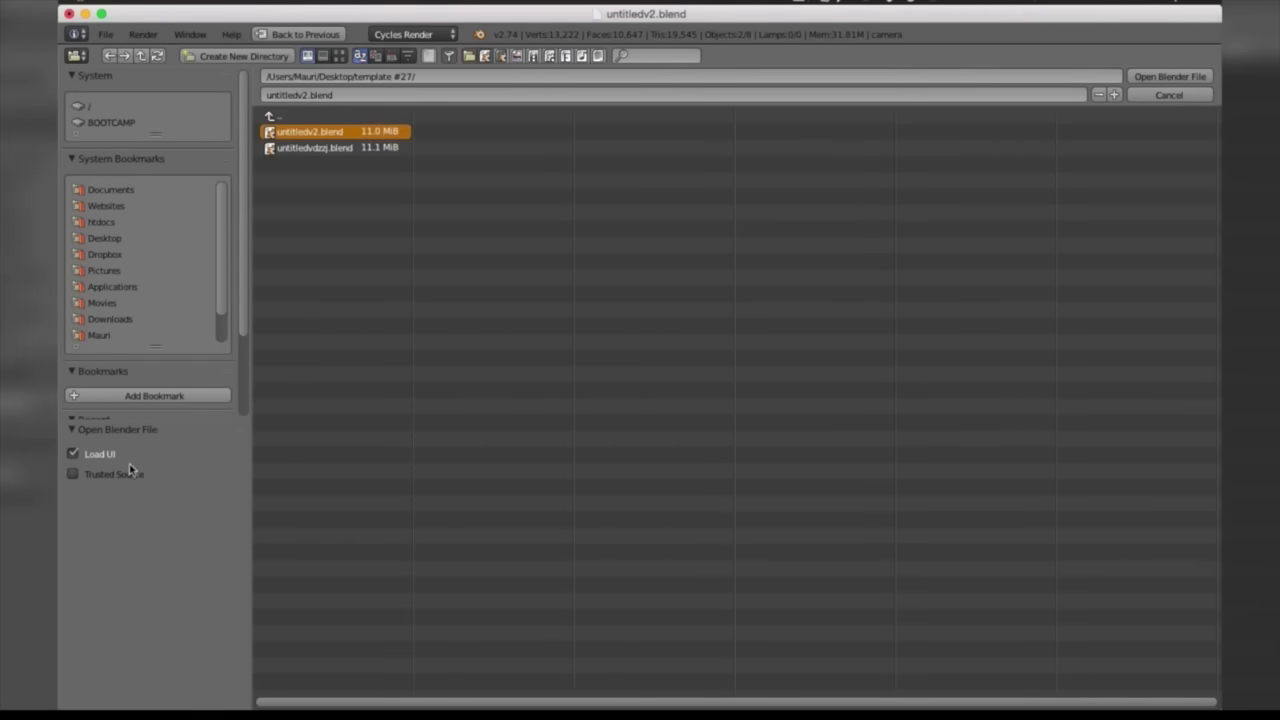
pyautogui.click(93, 459)
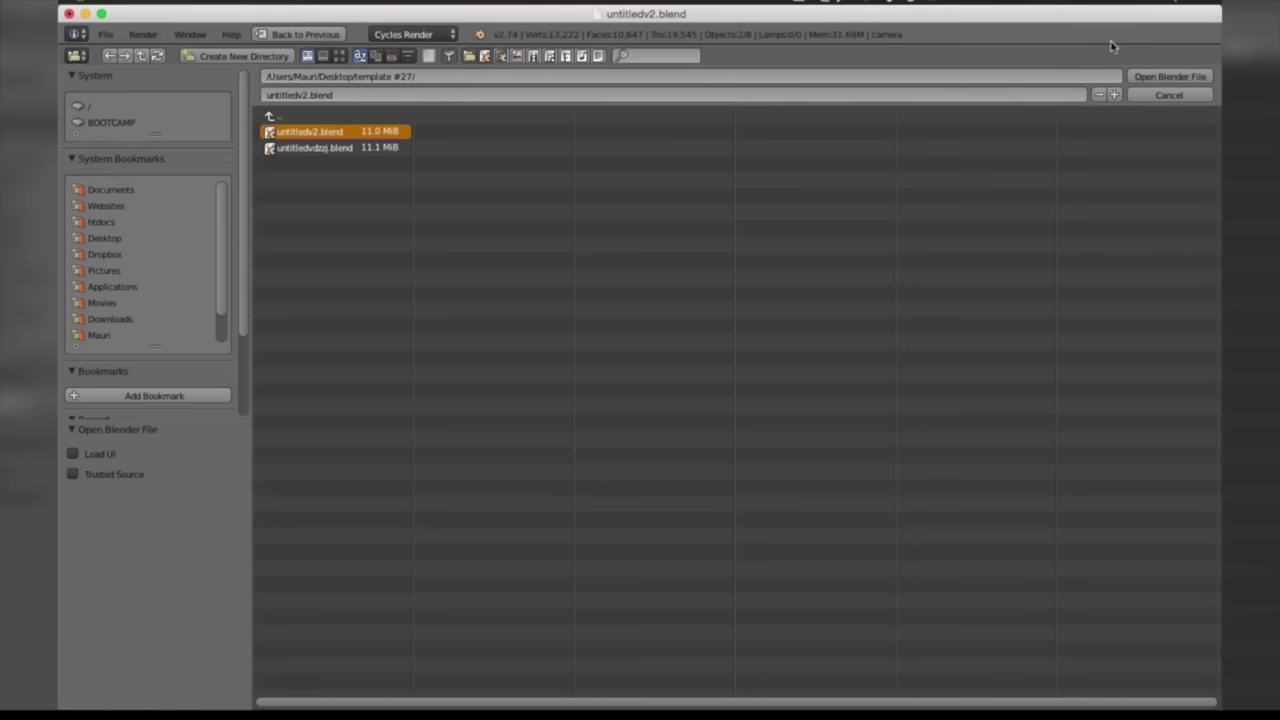
pyautogui.click(1153, 76)
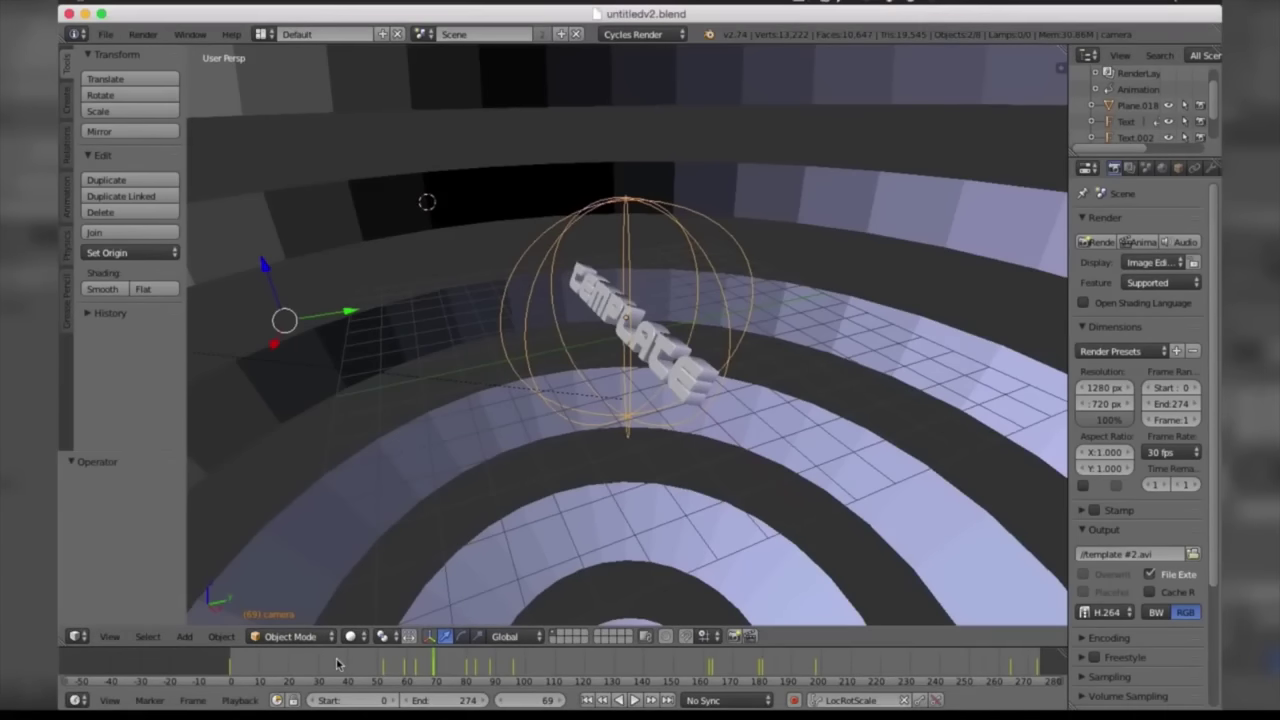
# Step: Edit the Text object, replacing its last two letters with 'aD'
pyautogui.rightClick(515, 337)
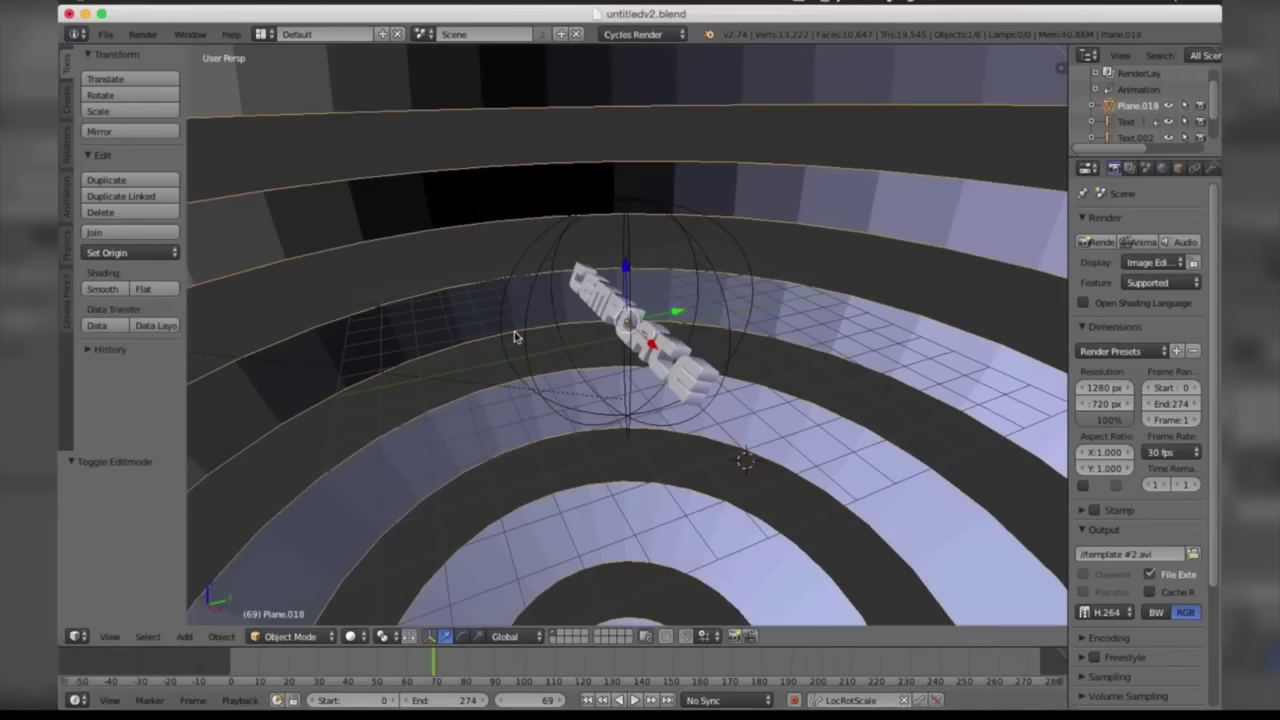
pyautogui.rightClick(675, 381)
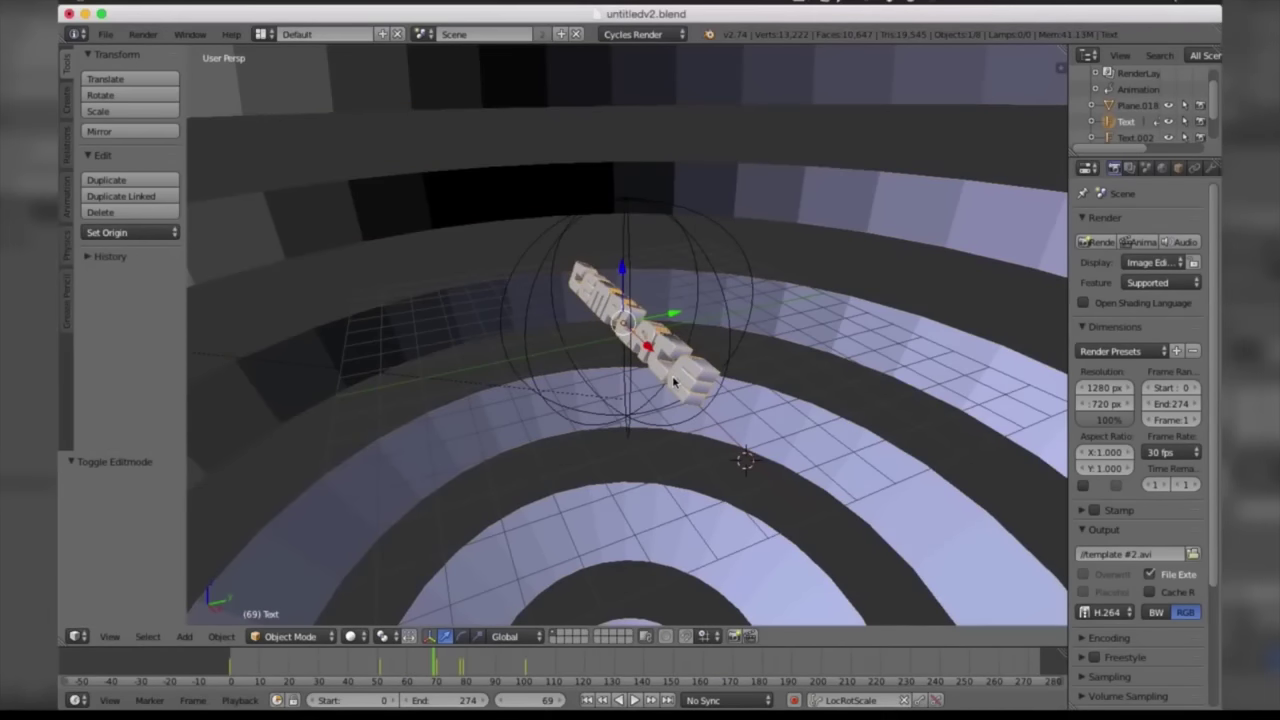
pyautogui.press('Tab')
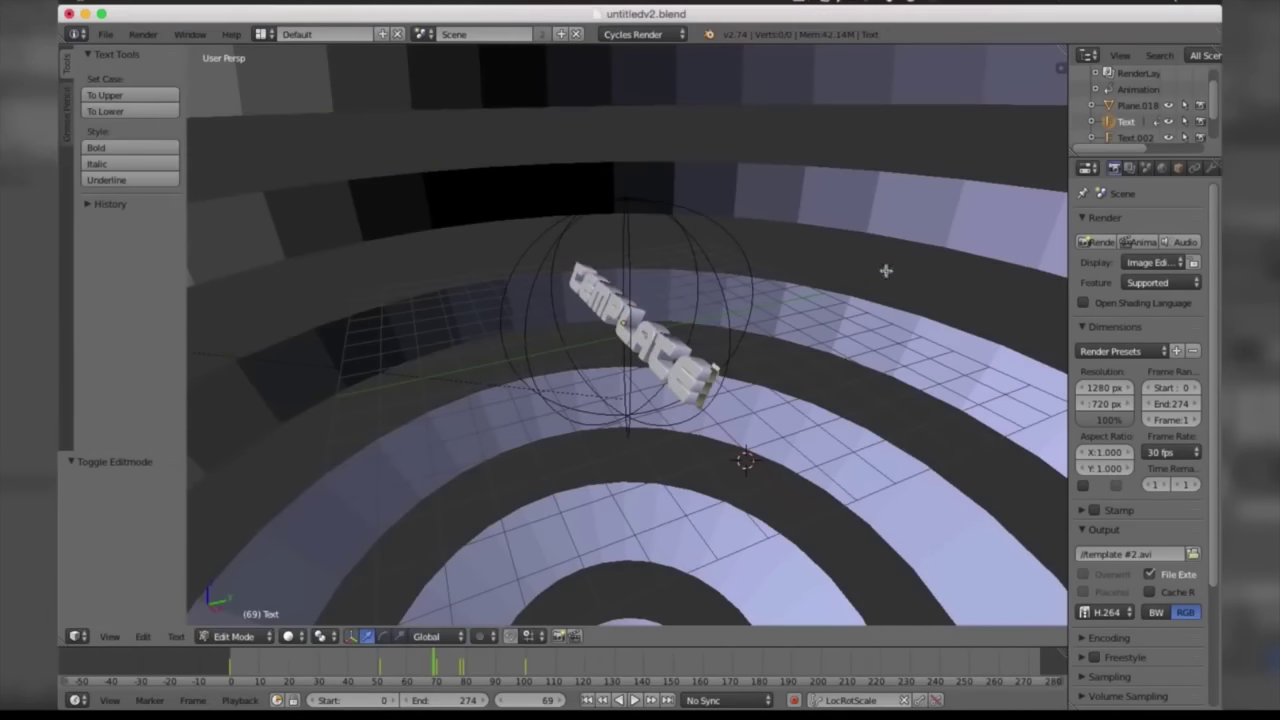
pyautogui.press('BackSpace')
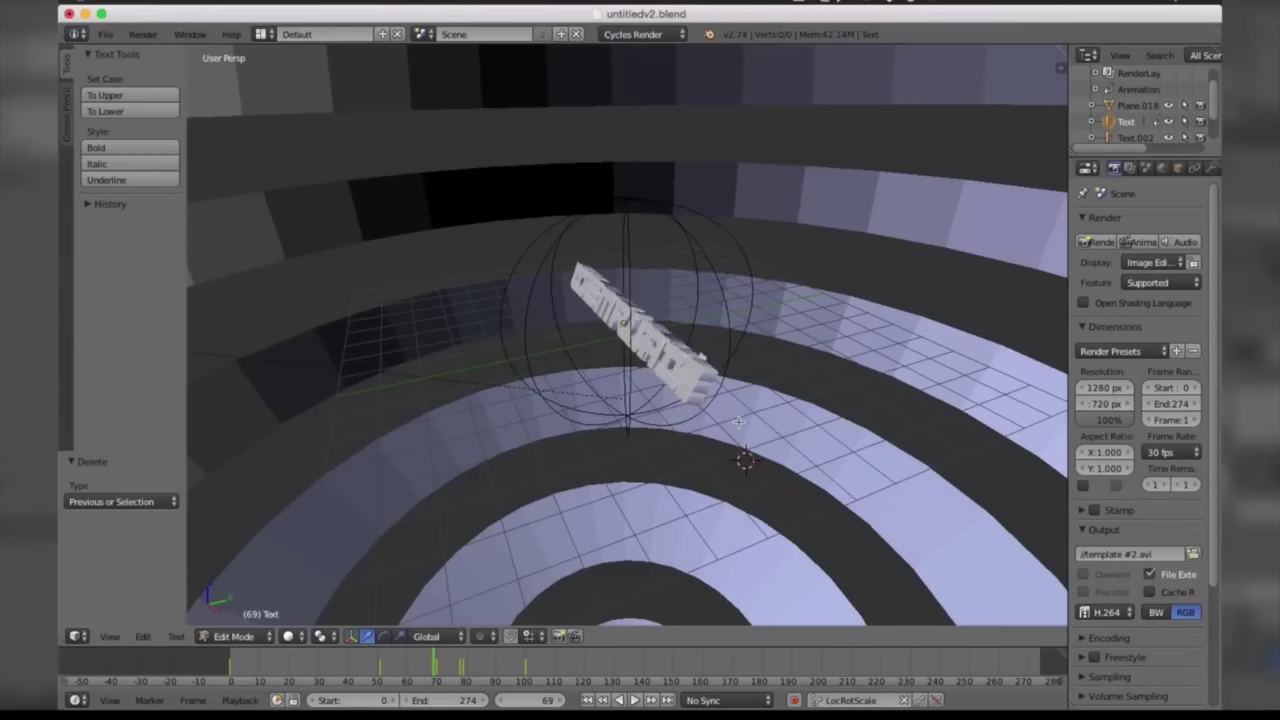
pyautogui.press('BackSpace')
pyautogui.press('BackSpace')
pyautogui.write('a')
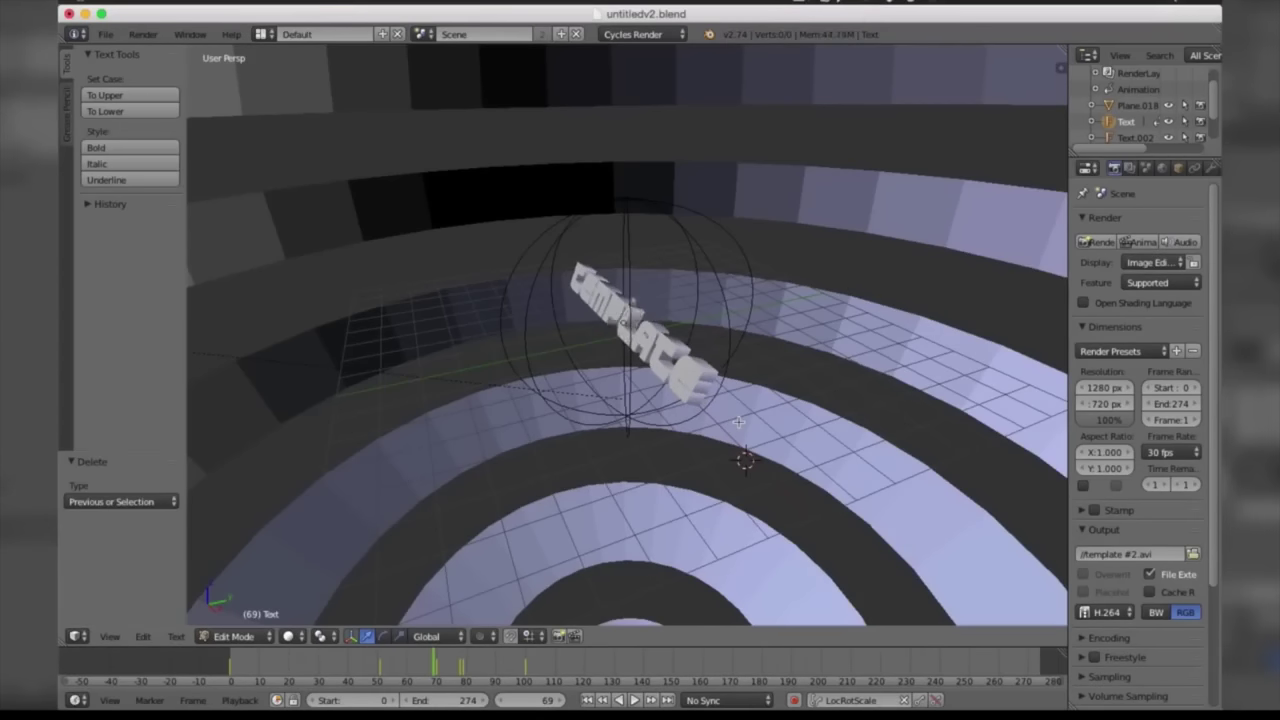
pyautogui.write('D')
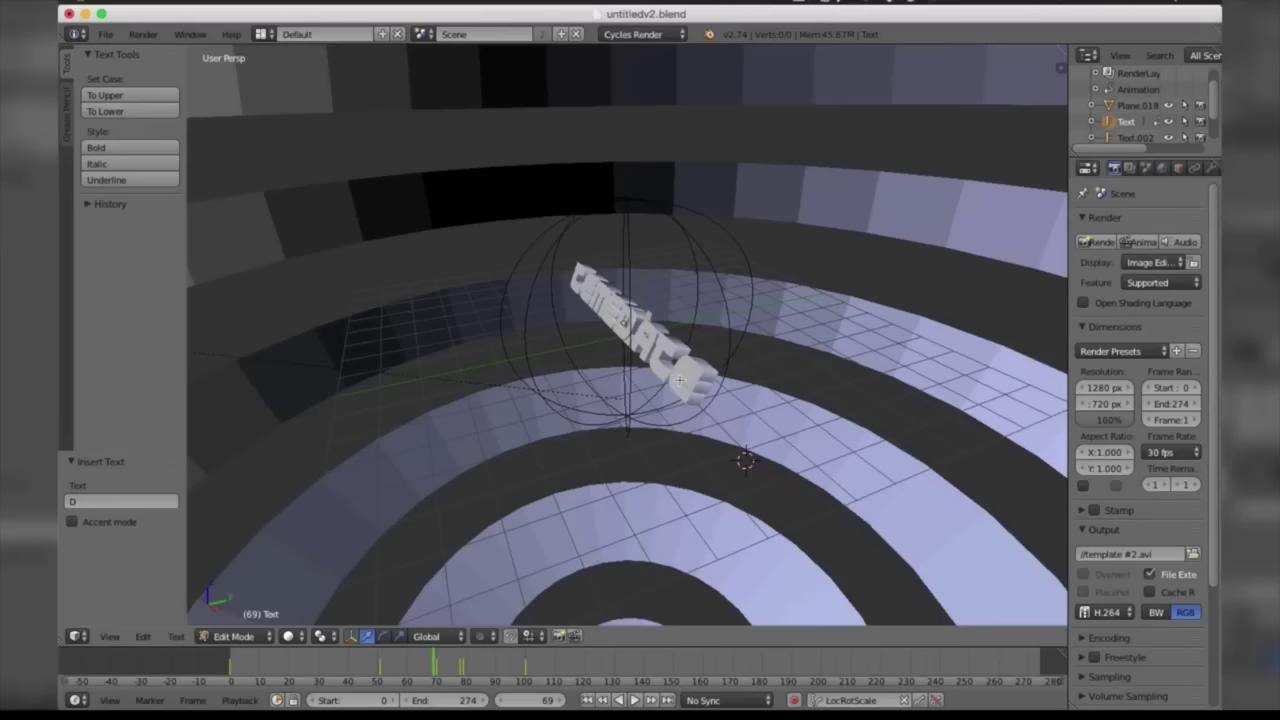
pyautogui.press('Tab')
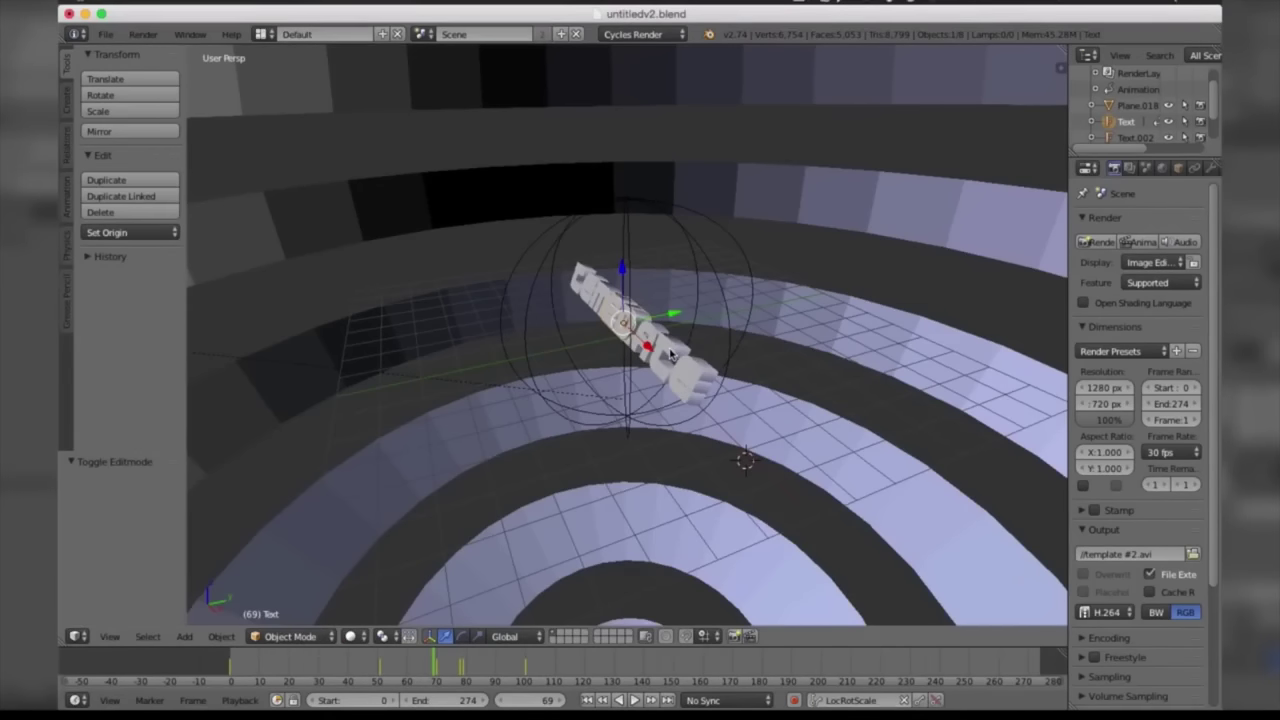
# Step: Change Text.002's lettering to just 'E' and collapse the render settings group
pyautogui.rightClick(670, 352)
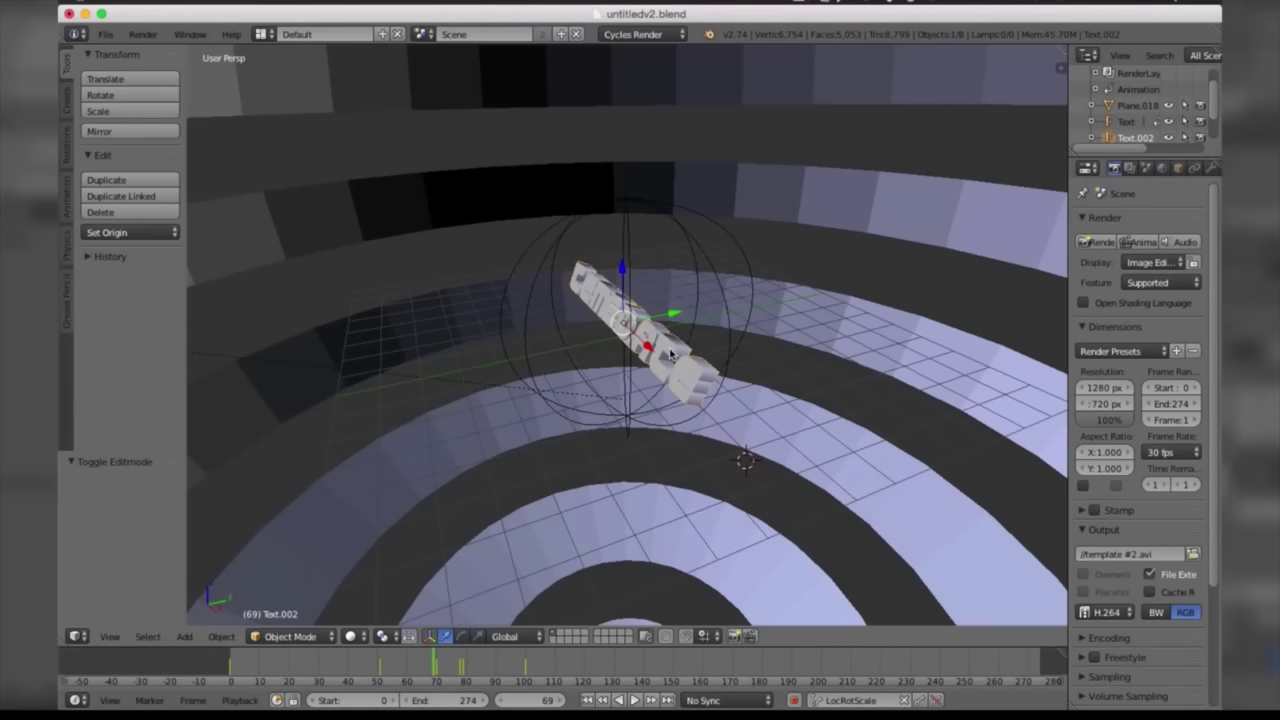
pyautogui.press('Tab')
pyautogui.press('BackSpace')
pyautogui.press('BackSpace')
pyautogui.press('BackSpace')
pyautogui.press('BackSpace')
pyautogui.press('BackSpace')
pyautogui.press('BackSpace')
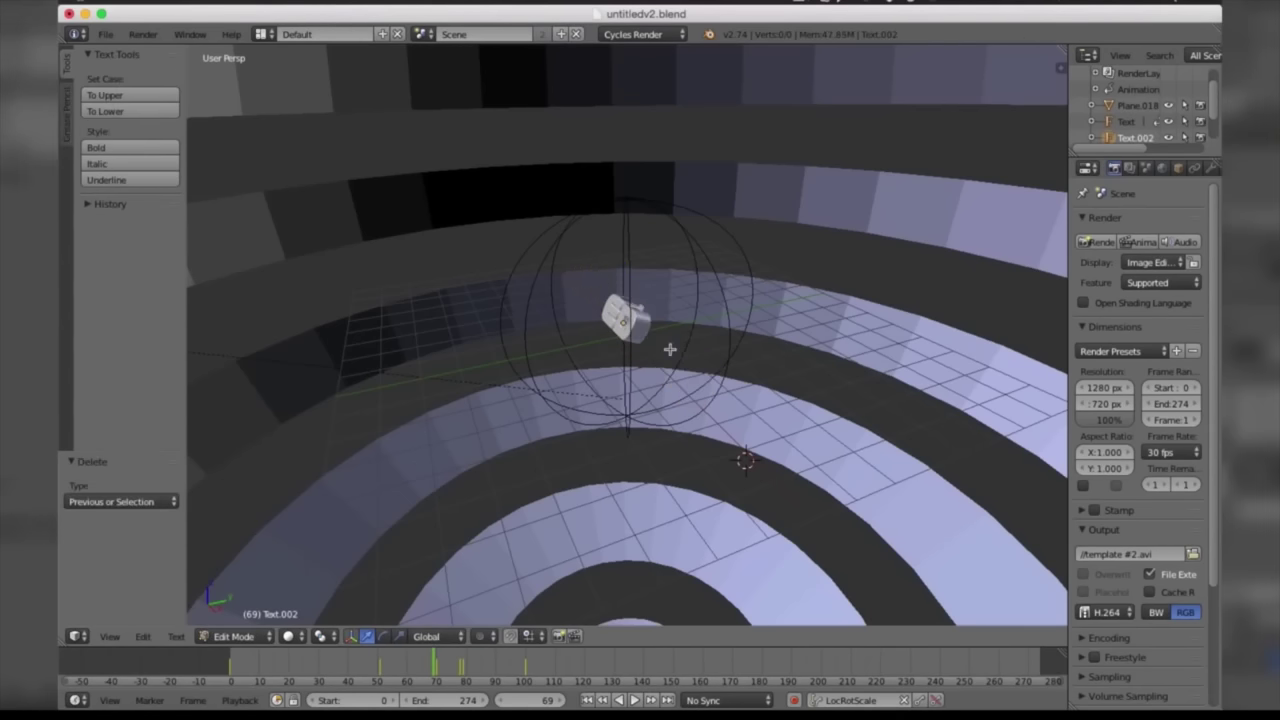
pyautogui.write('E')
pyautogui.press('Tab')
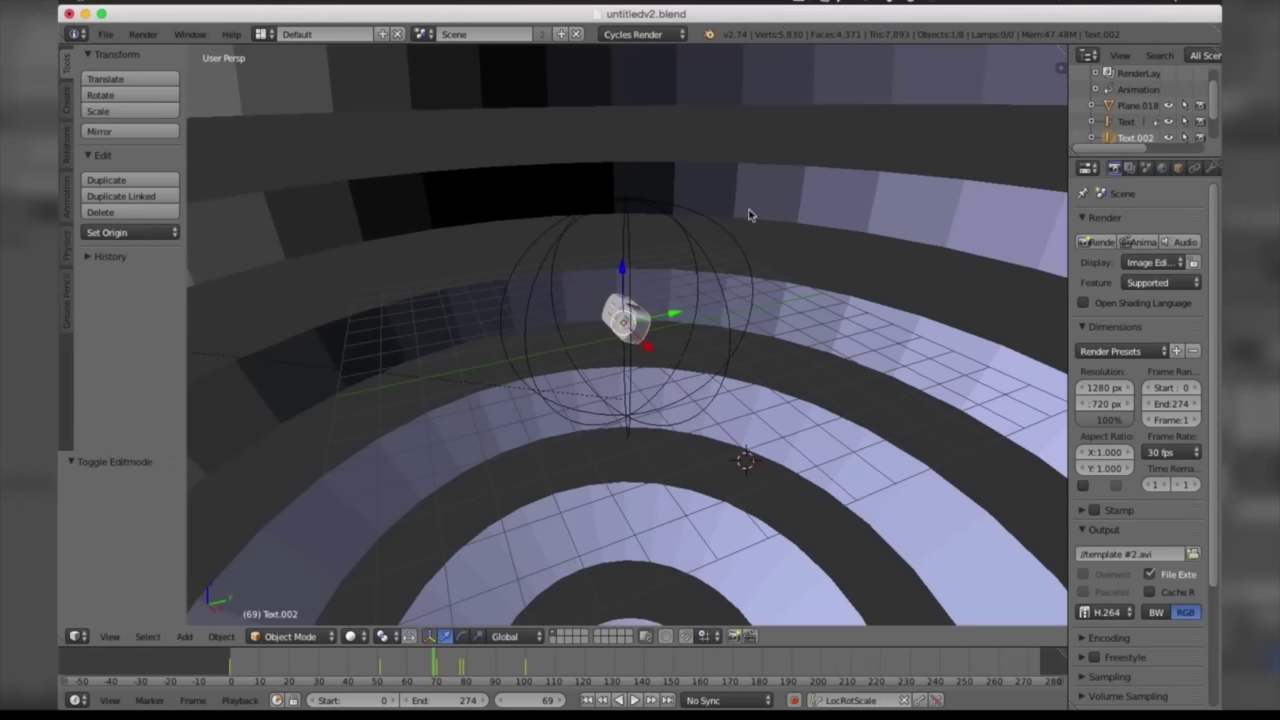
pyautogui.click(1072, 218)
# Step: In Object Data properties, unpack Text.002's packed !PEPSI! regular font and browse for a replacement
pyautogui.moveTo(1068, 220); pyautogui.dragTo(950, 226)
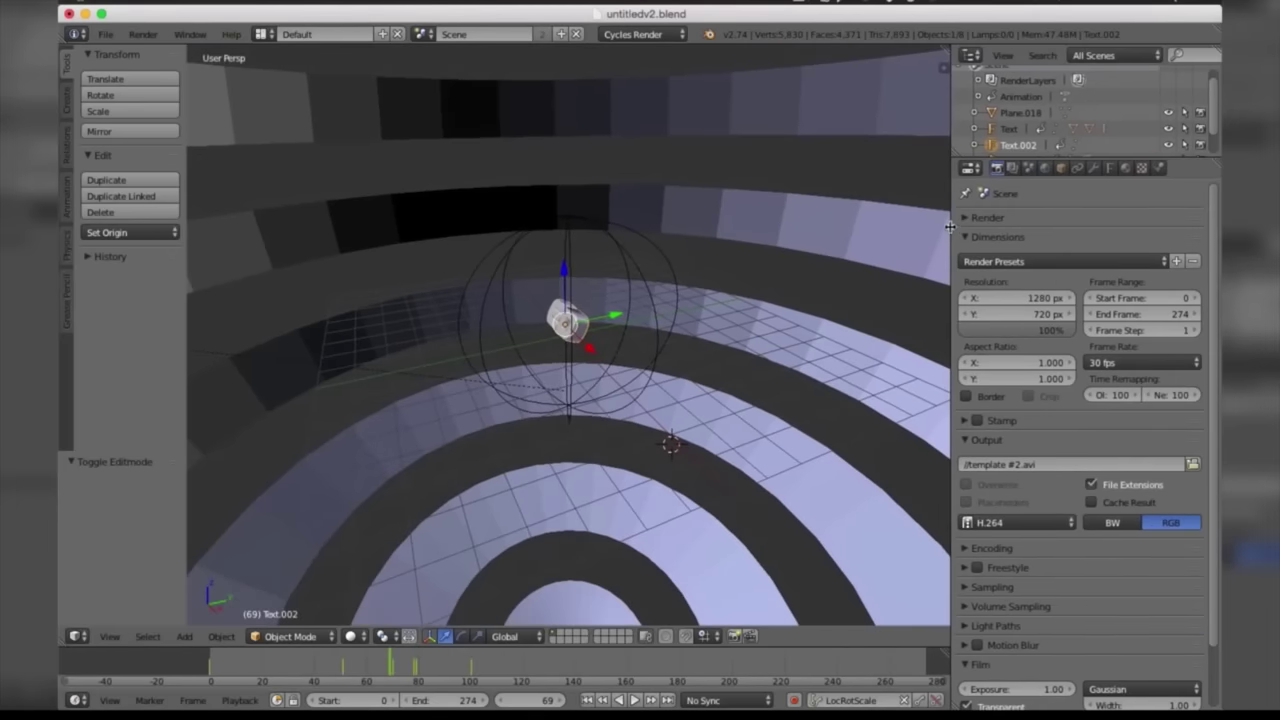
pyautogui.click(1116, 168)
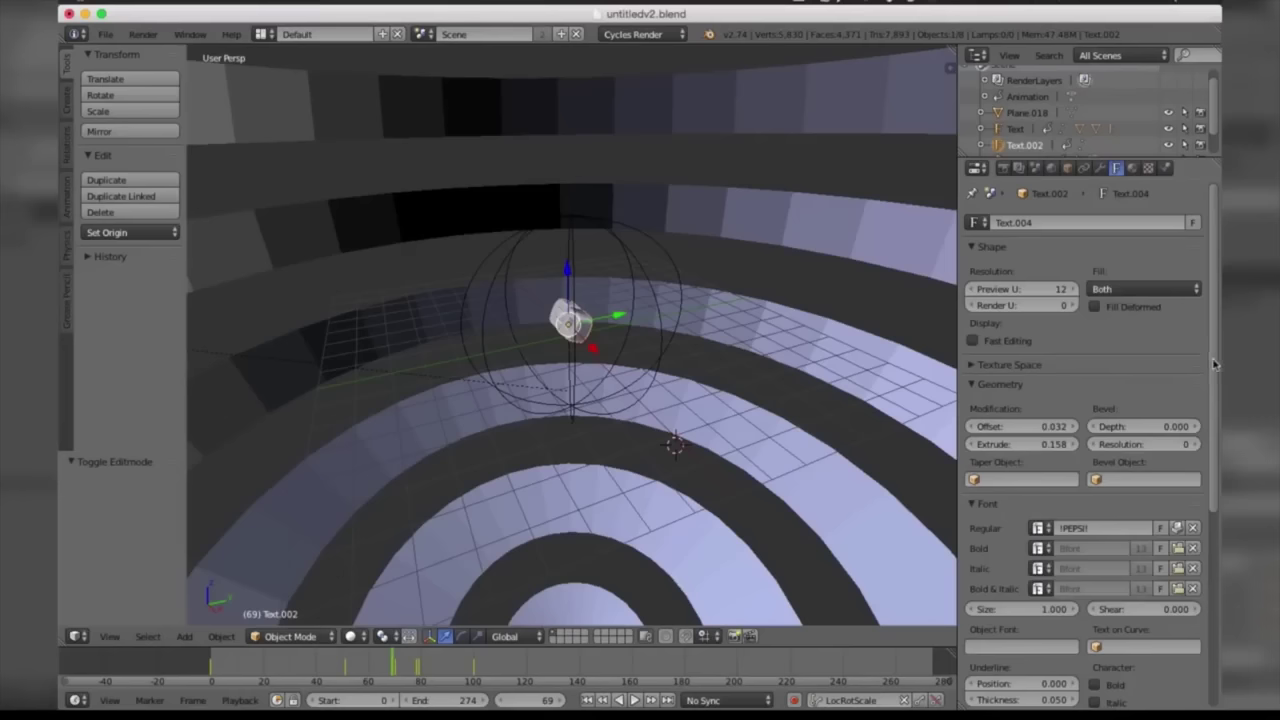
pyautogui.moveTo(1214, 362)
pyautogui.mouseDown()
pyautogui.moveTo(1213, 378)
pyautogui.moveTo(1082, 414)
pyautogui.mouseUp()
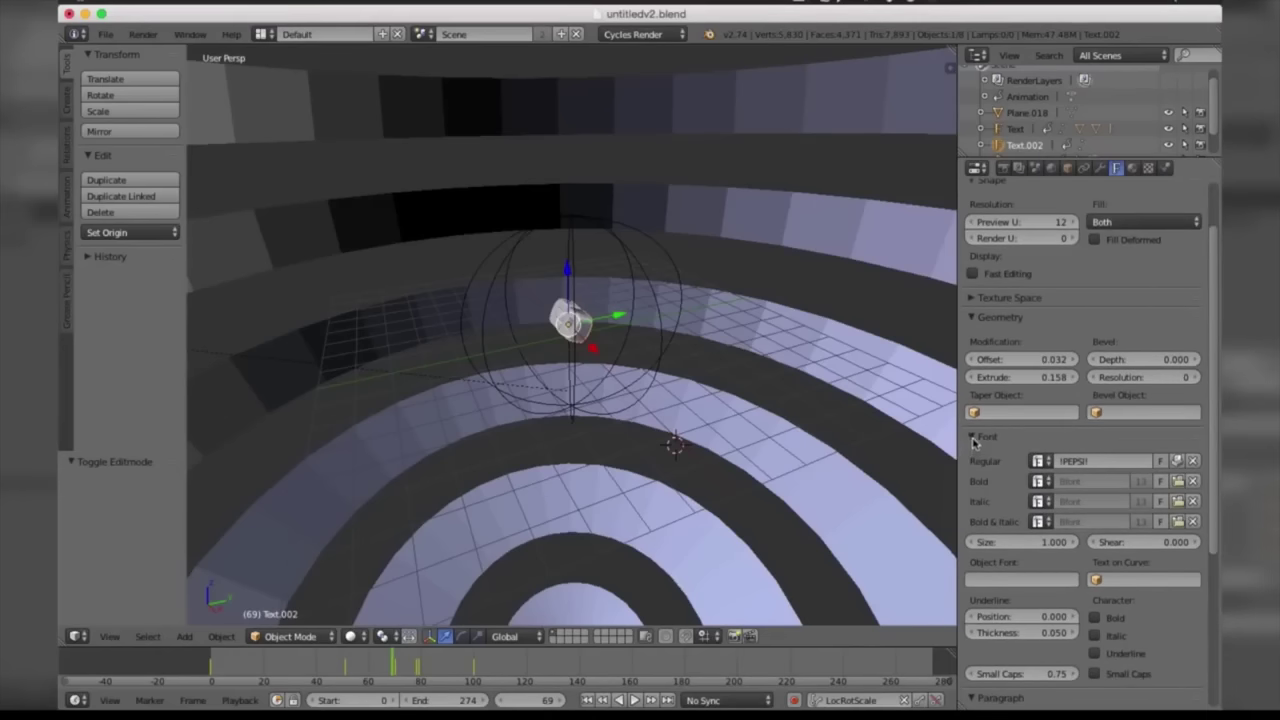
pyautogui.click(1064, 461)
pyautogui.click(1178, 461)
pyautogui.click(1178, 461)
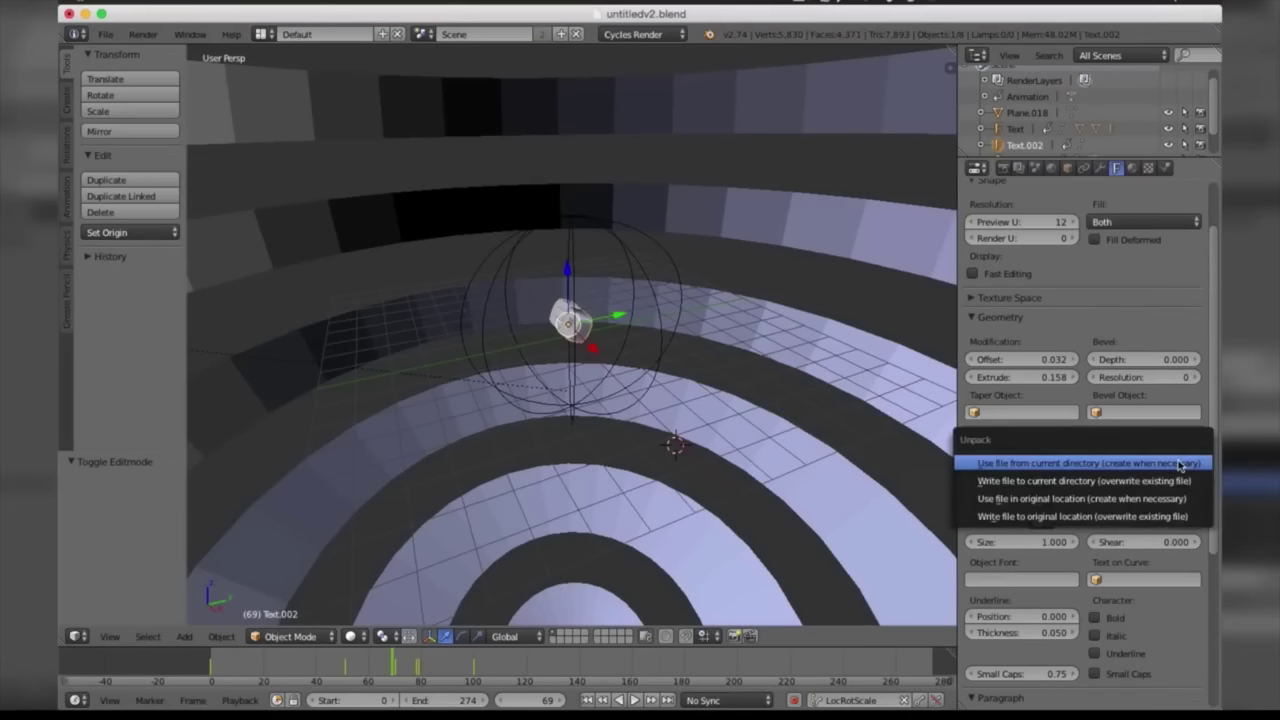
pyautogui.click(1180, 464)
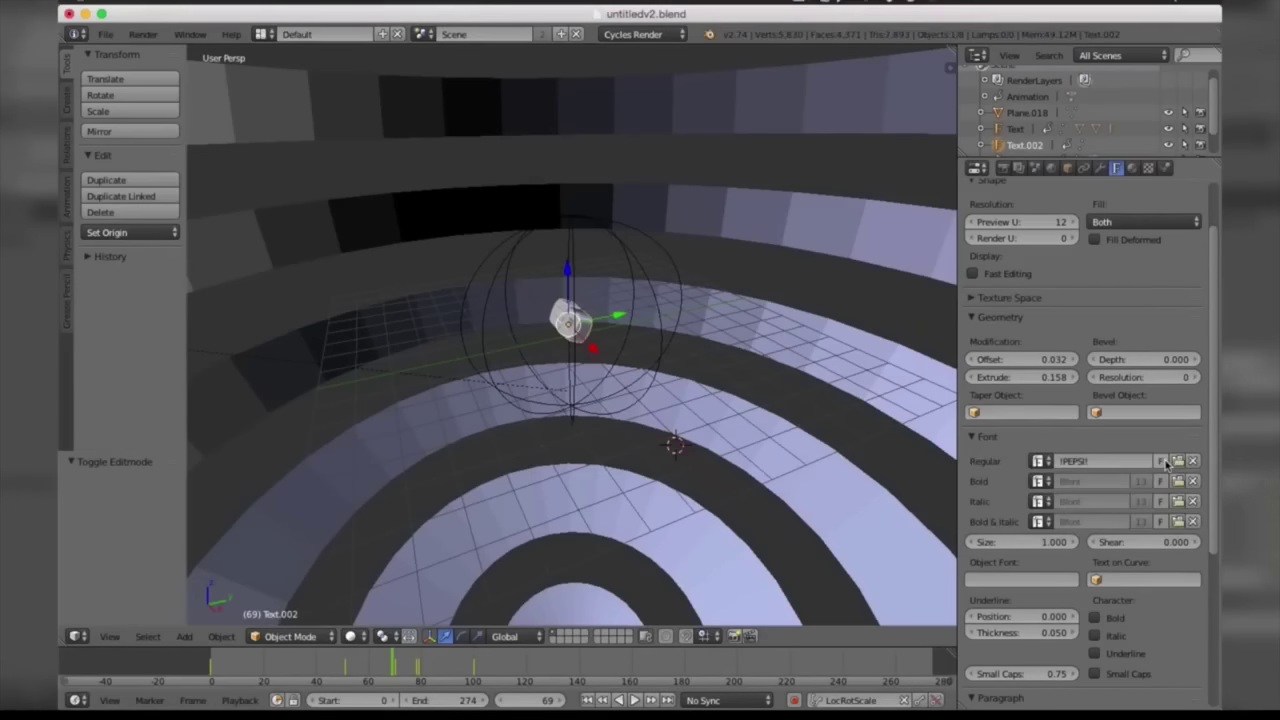
pyautogui.click(1178, 461)
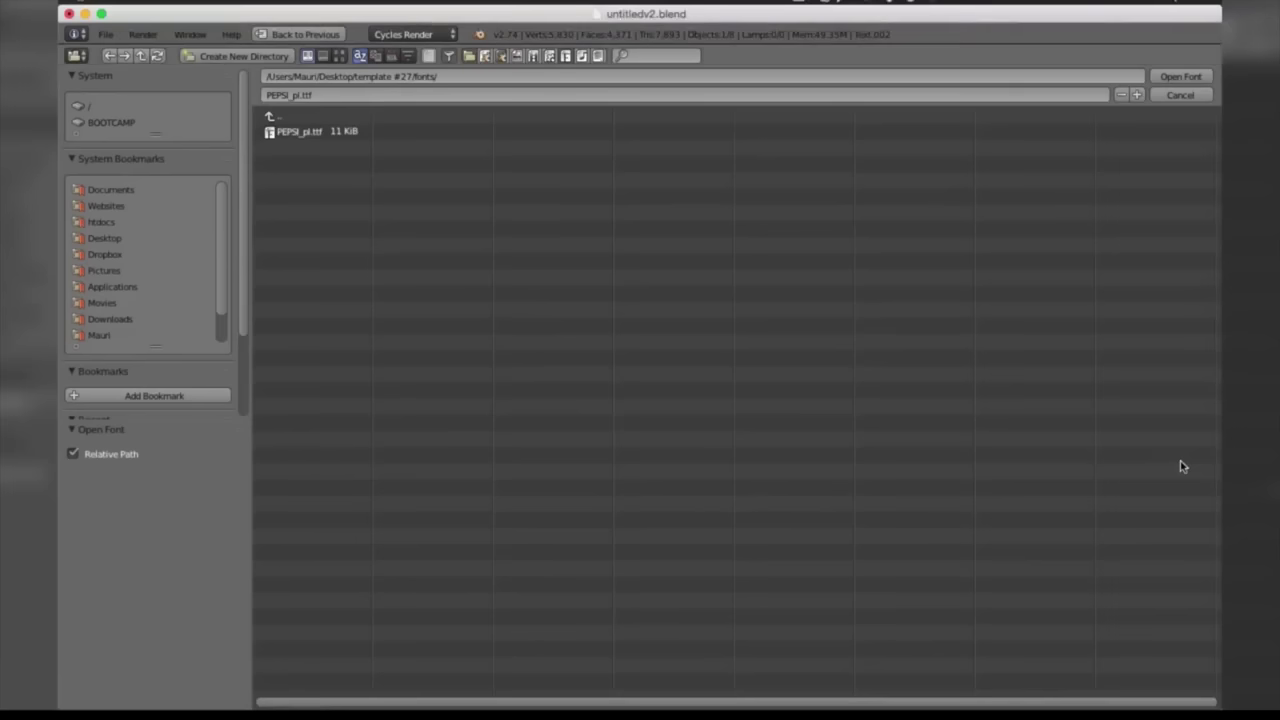
# Step: Load AmazDooMRight2.ttf from the home Library/Fonts folder as Text.002's regular font
pyautogui.click(106, 337)
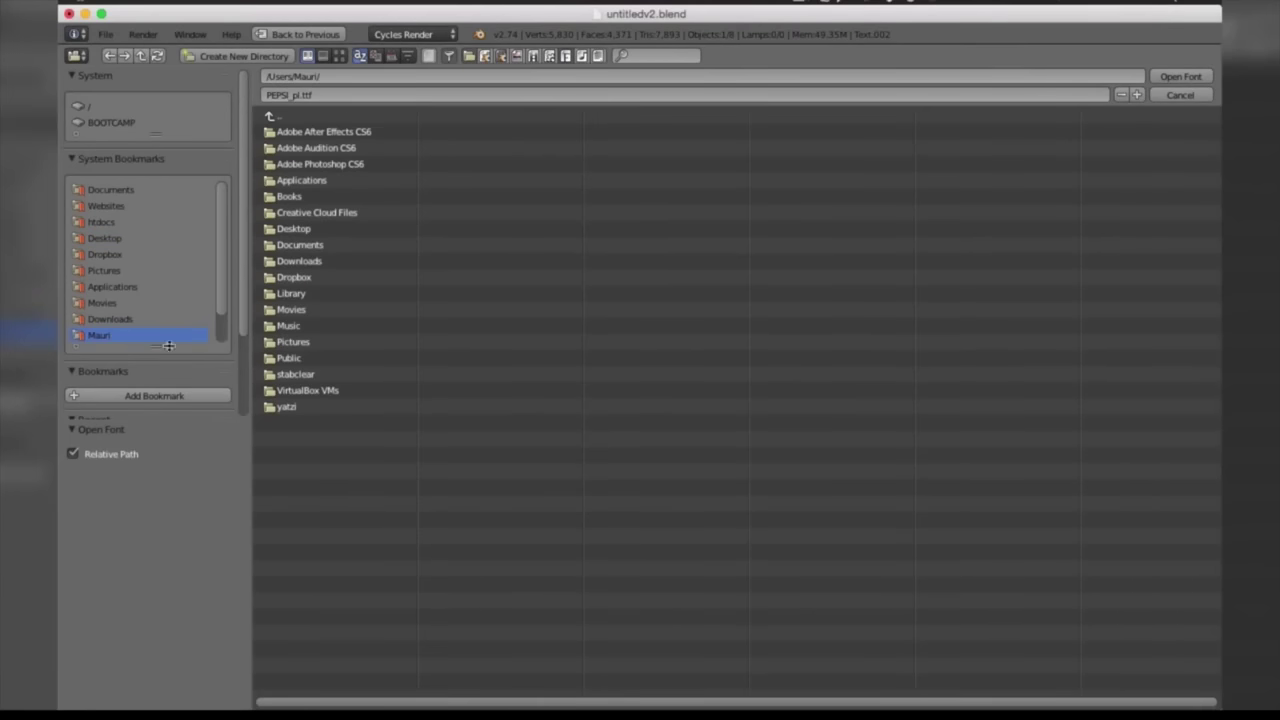
pyautogui.click(278, 294)
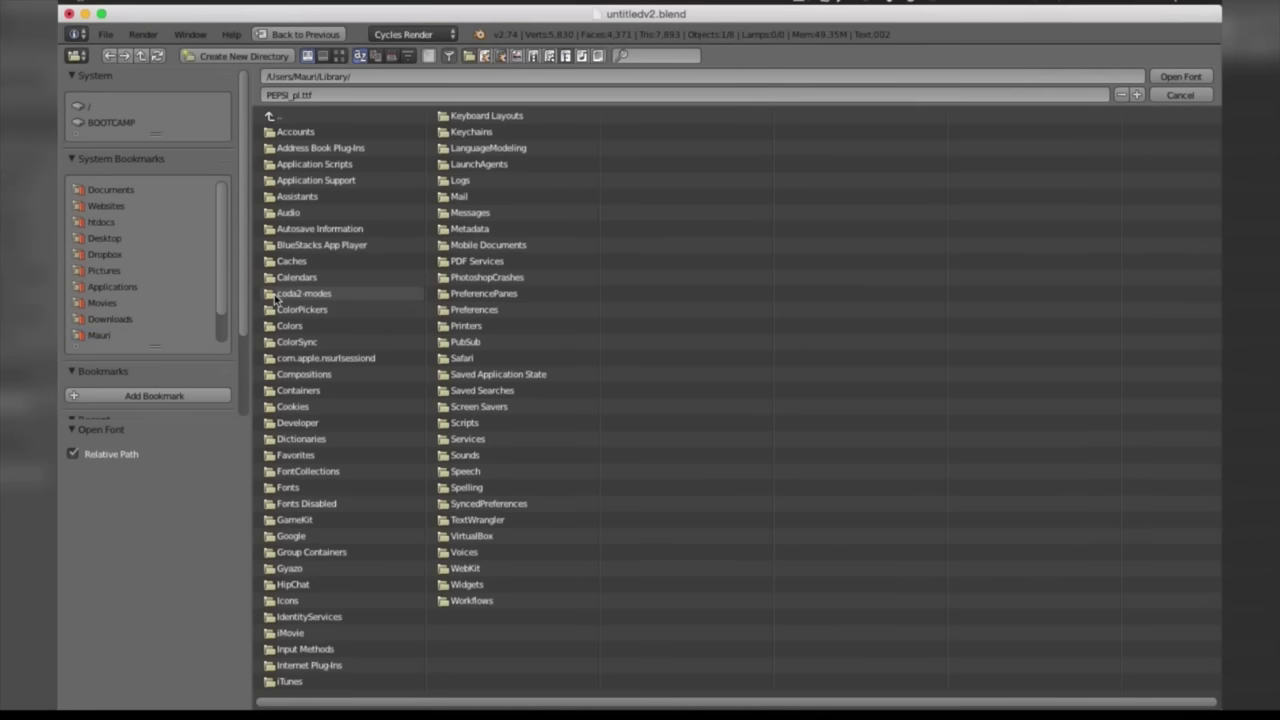
pyautogui.click(282, 487)
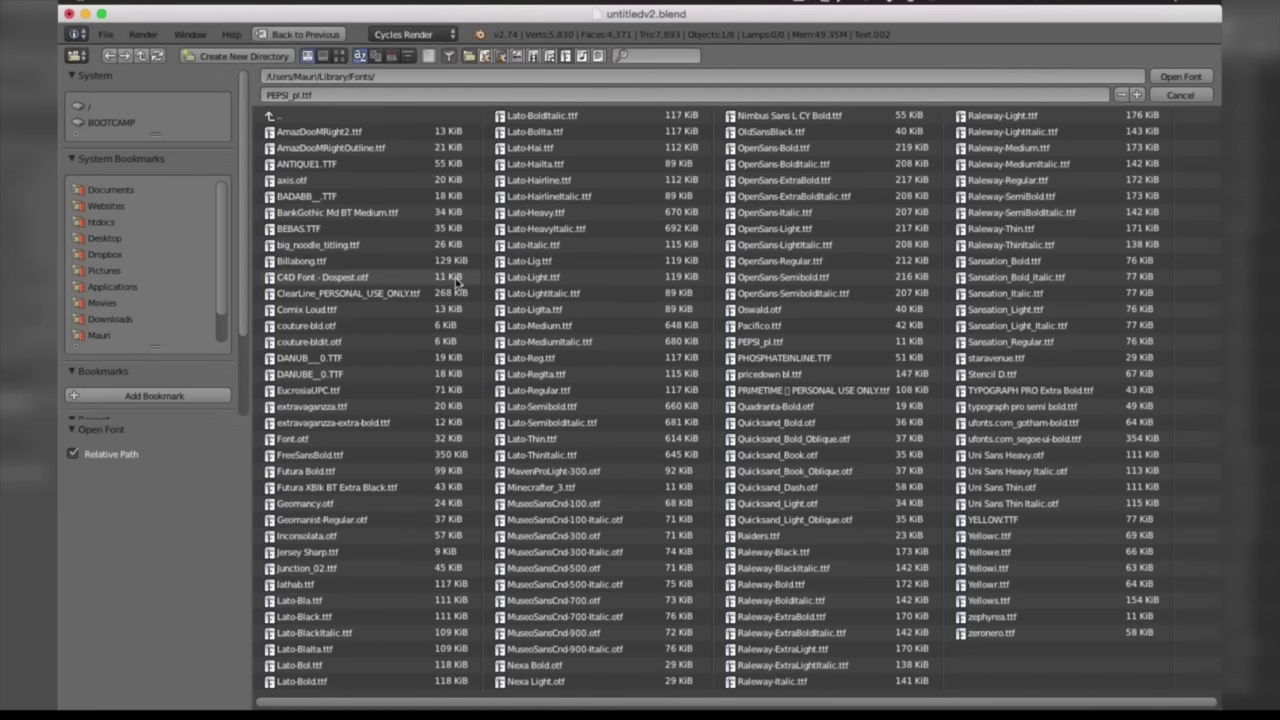
pyautogui.click(313, 132)
pyautogui.press('Return')
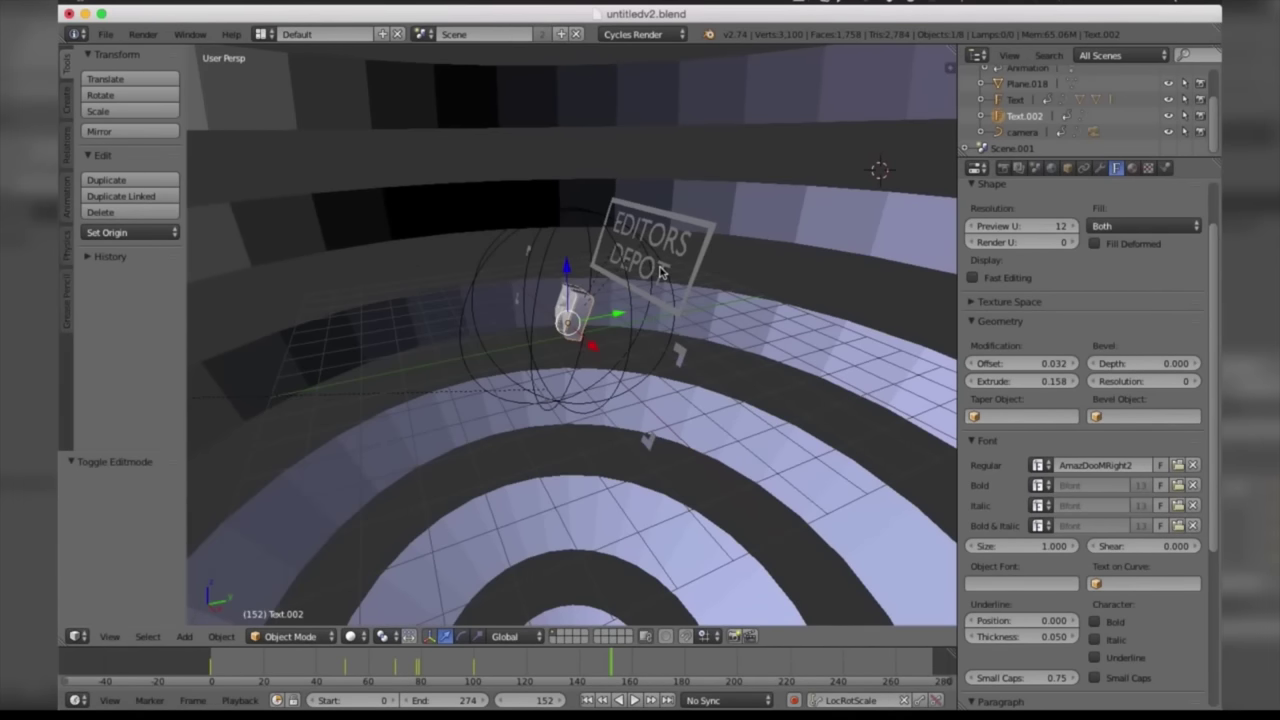
# Step: Compare materials of the Text, camera and other objects, ending back on Text.002
pyautogui.click(1132, 170)
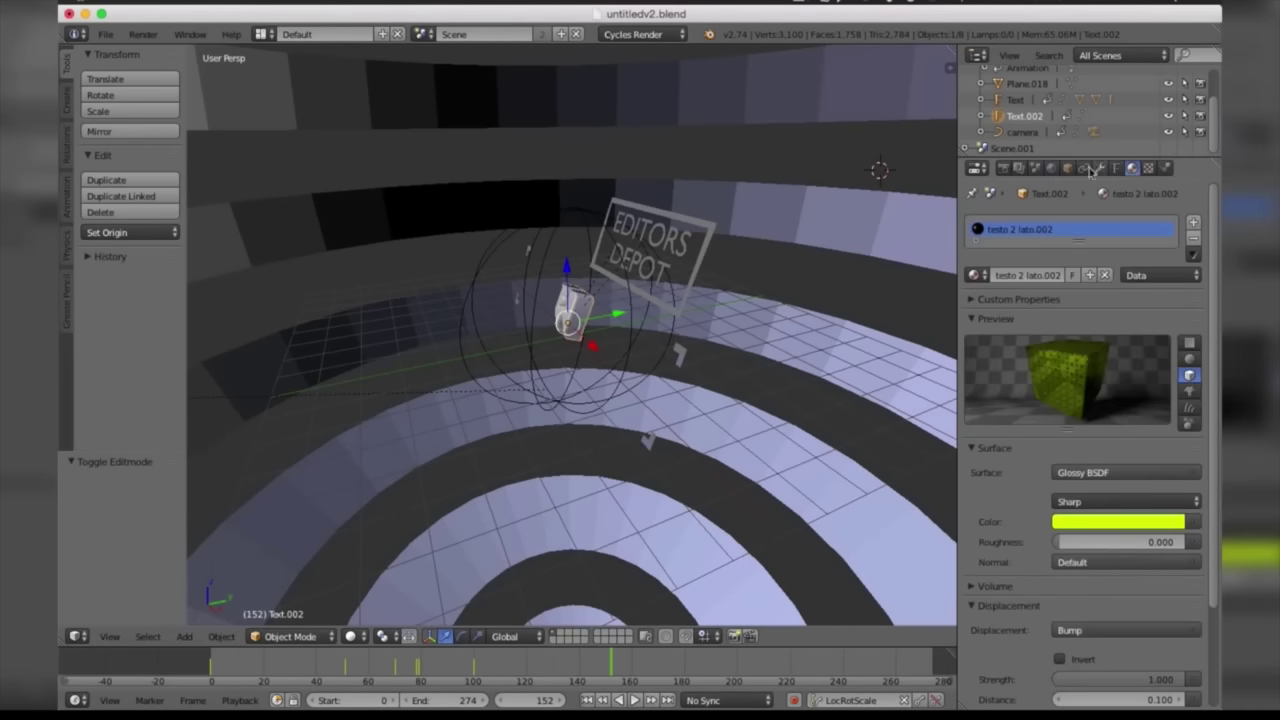
pyautogui.scroll(-2, 1215, 310)
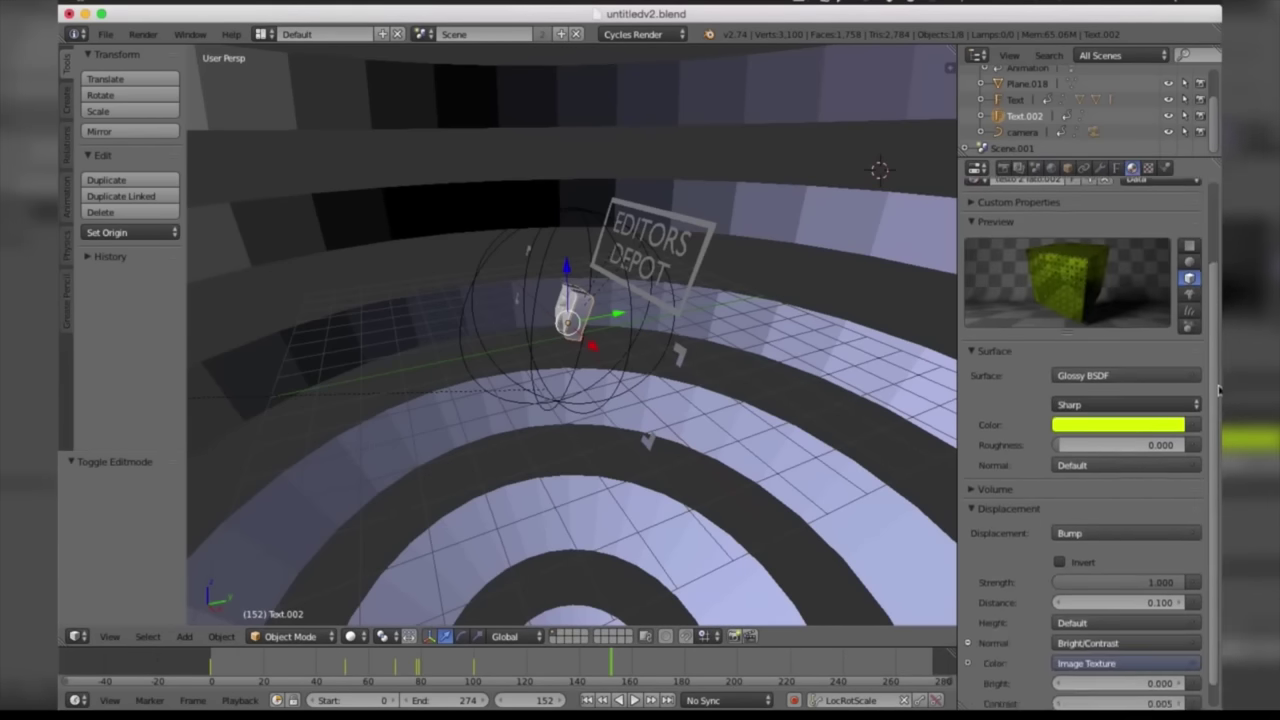
pyautogui.scroll(2, 1218, 290)
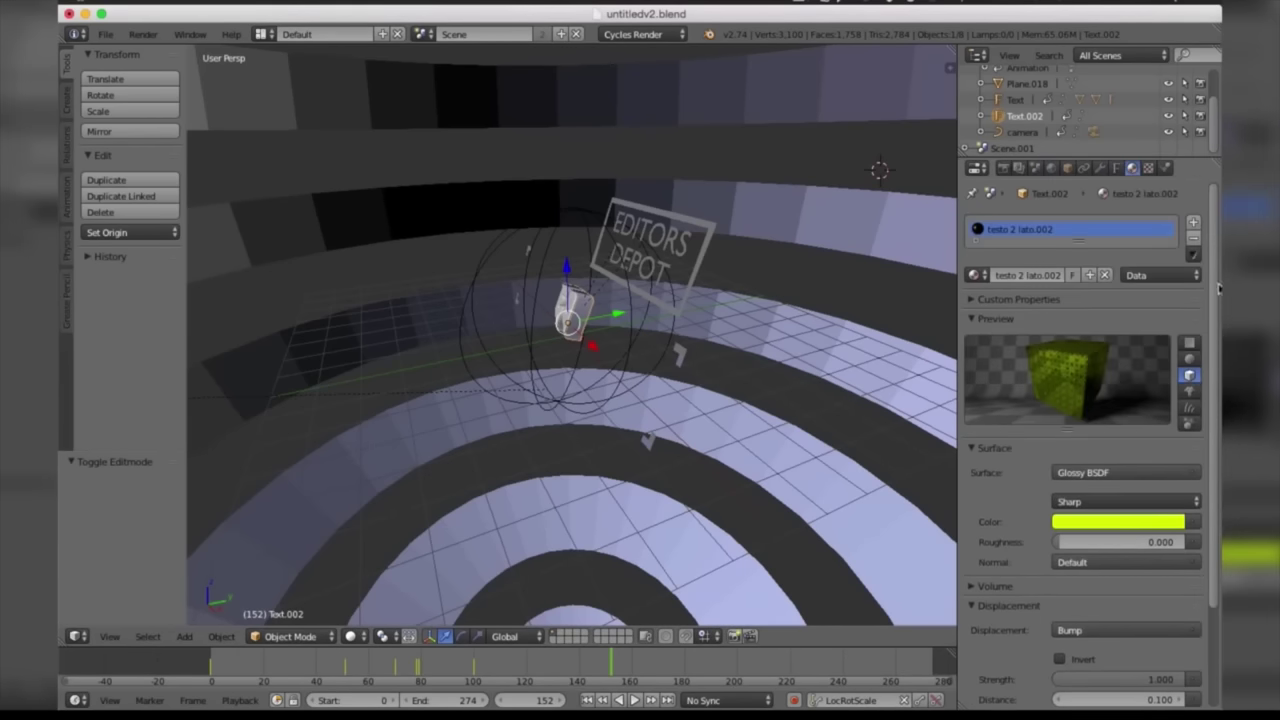
pyautogui.click(1015, 100)
pyautogui.click(1017, 116)
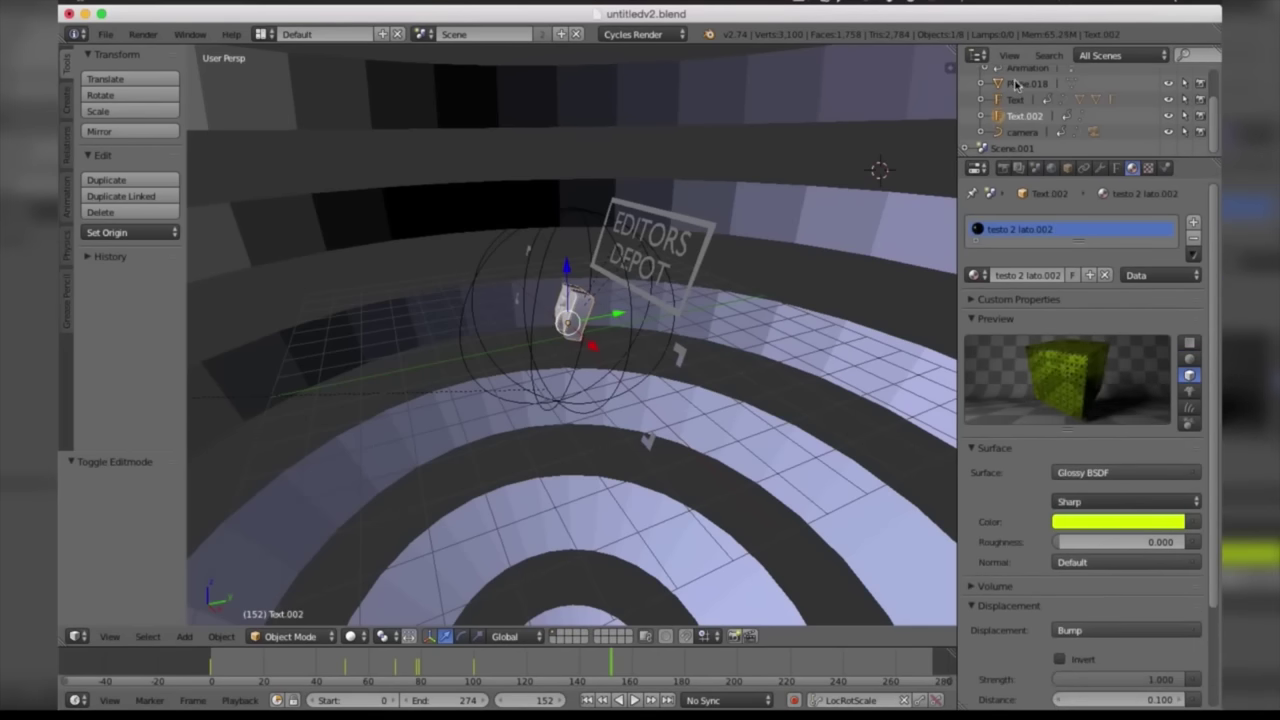
pyautogui.click(1015, 84)
pyautogui.click(1017, 116)
pyautogui.click(1016, 131)
pyautogui.click(1017, 116)
# Step: Recolour the glossy testo 2 lato.002 material from yellow to bright blue
pyautogui.click(1105, 522)
pyautogui.moveTo(1122, 342); pyautogui.dragTo(1127, 293)
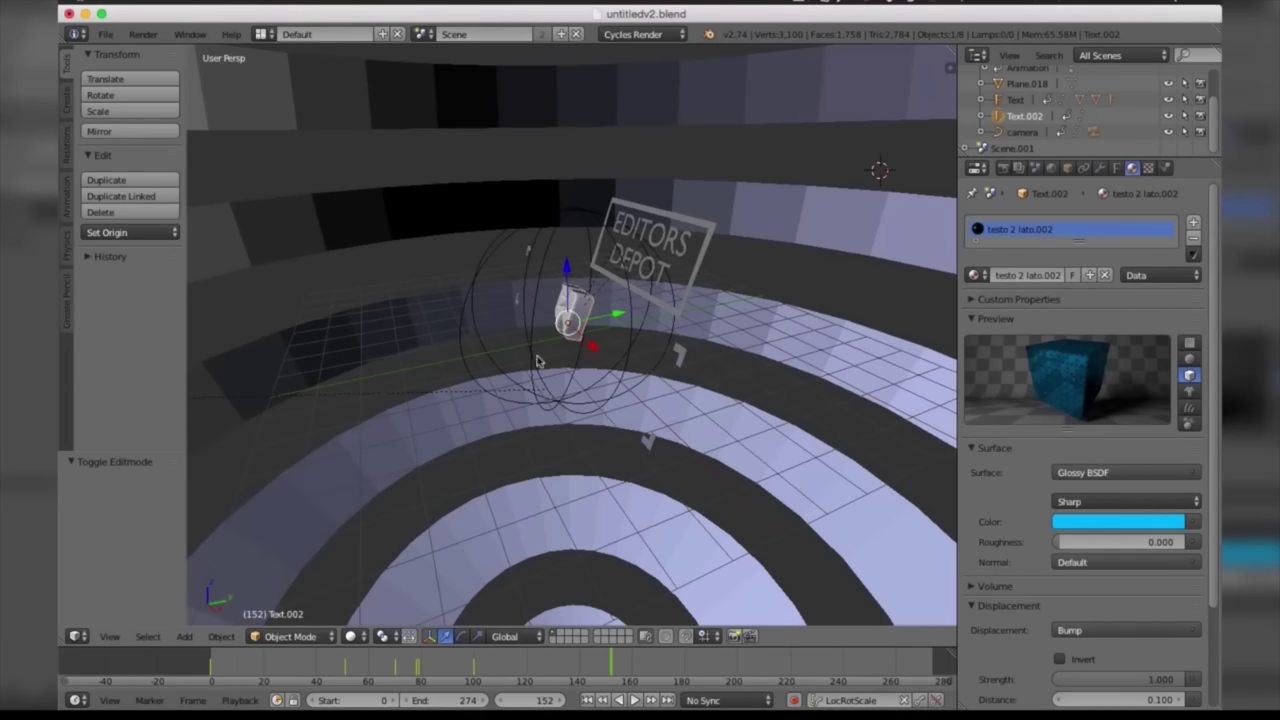
pyautogui.hotkey('ctrl', 'z')
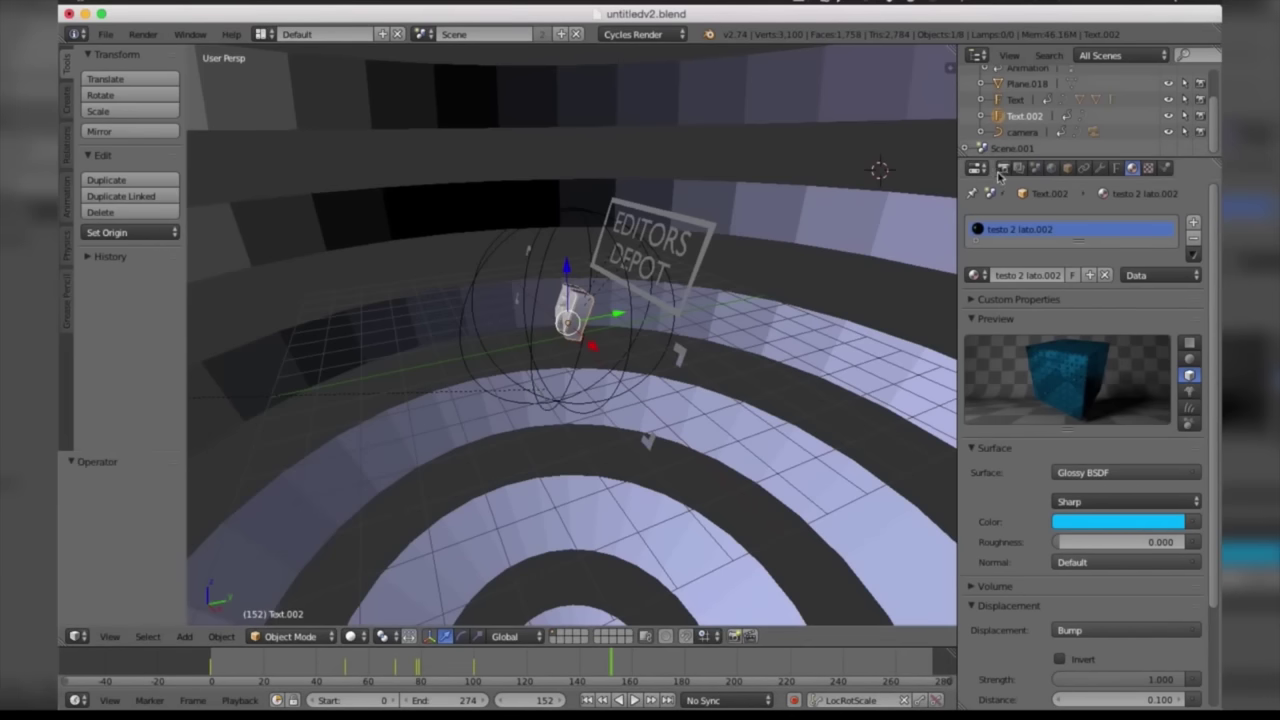
# Step: Set the render output path to a file named 'template' on the Desktop (//../template)
pyautogui.click(1001, 168)
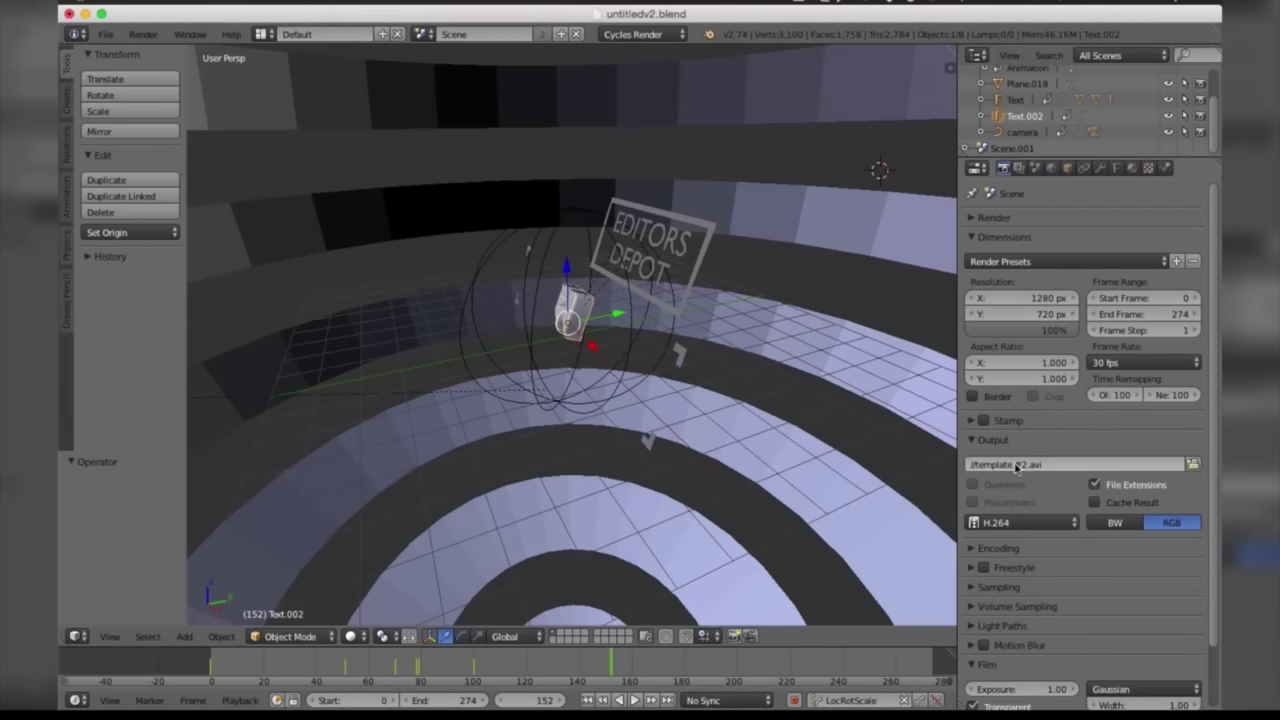
pyautogui.click(1194, 466)
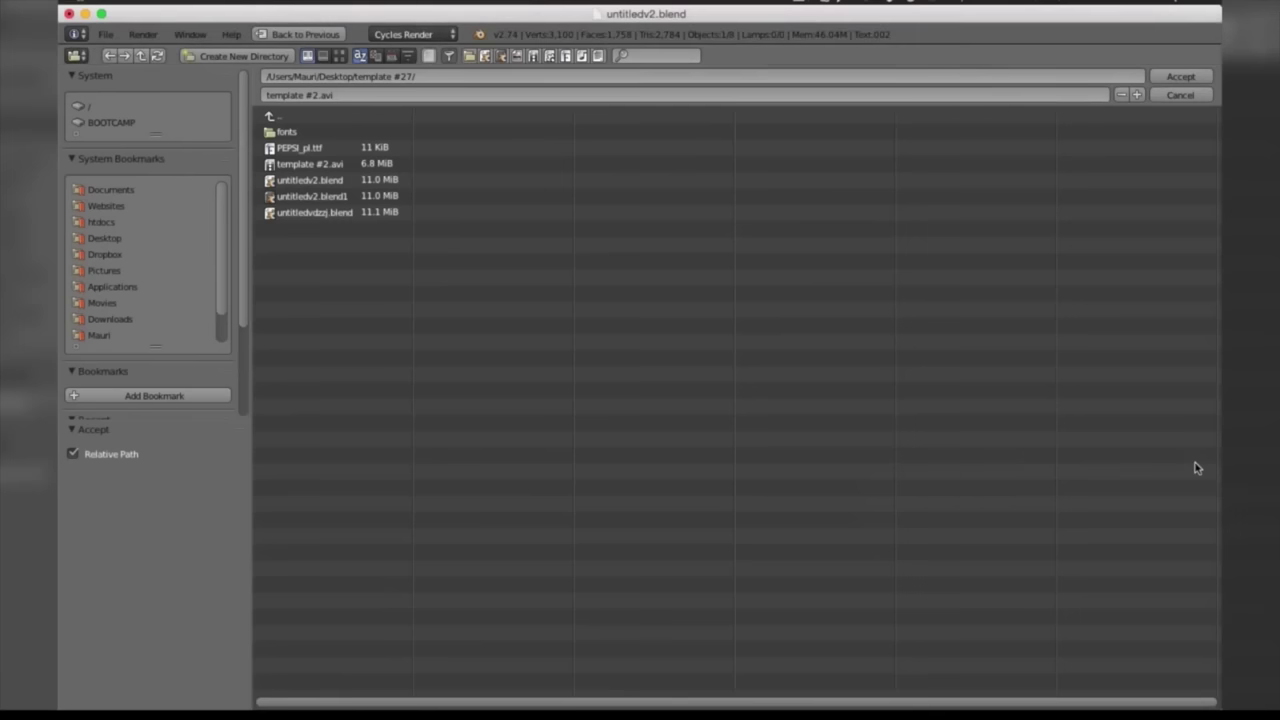
pyautogui.click(105, 240)
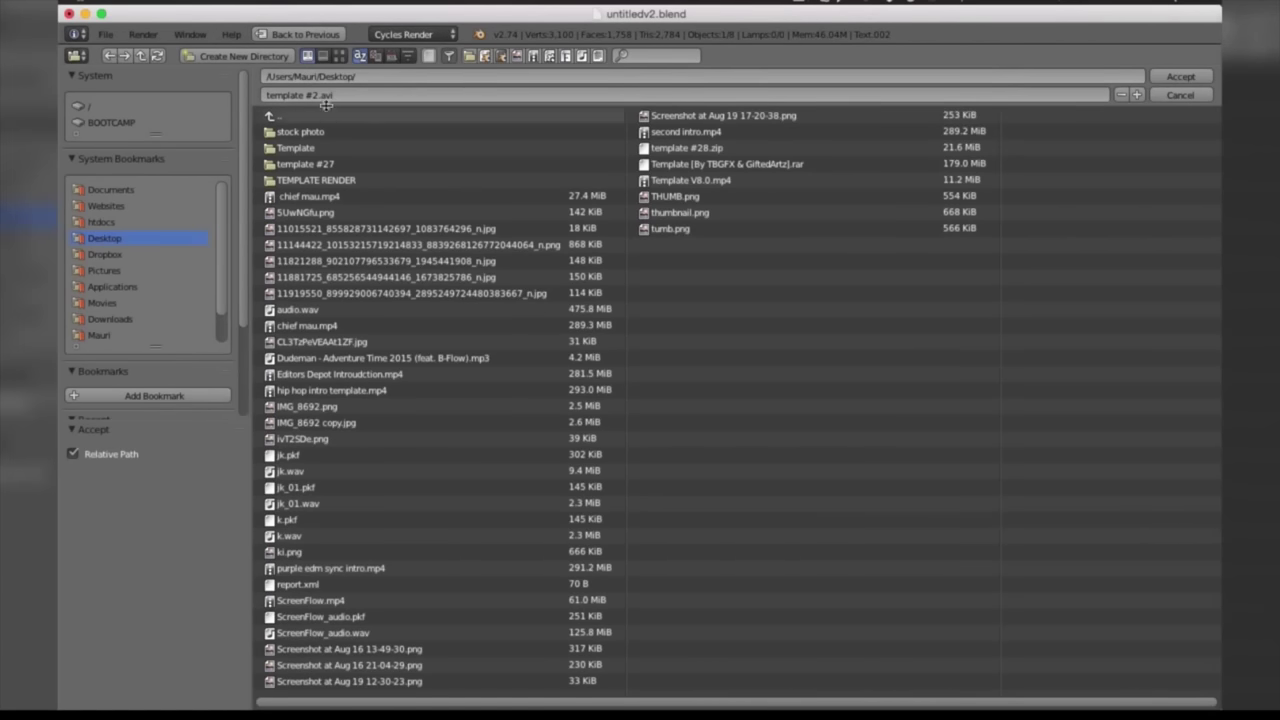
pyautogui.click(326, 96)
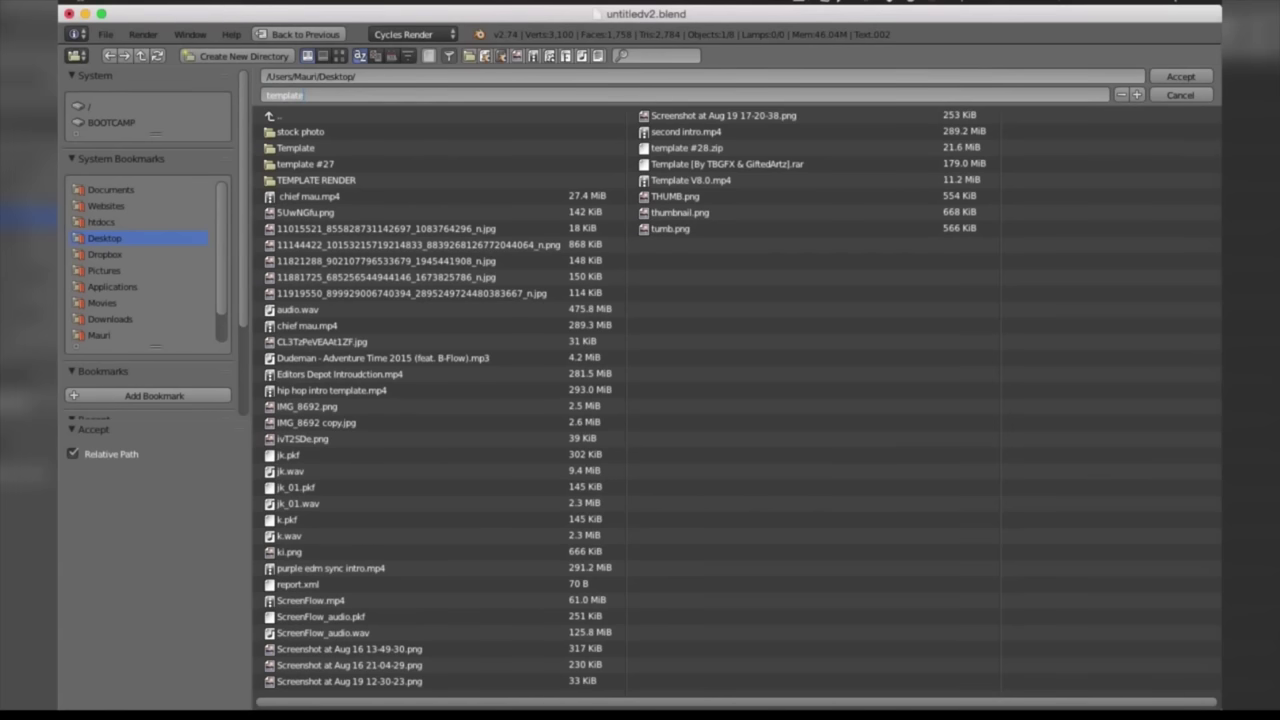
pyautogui.press('Return')
pyautogui.click(1180, 76)
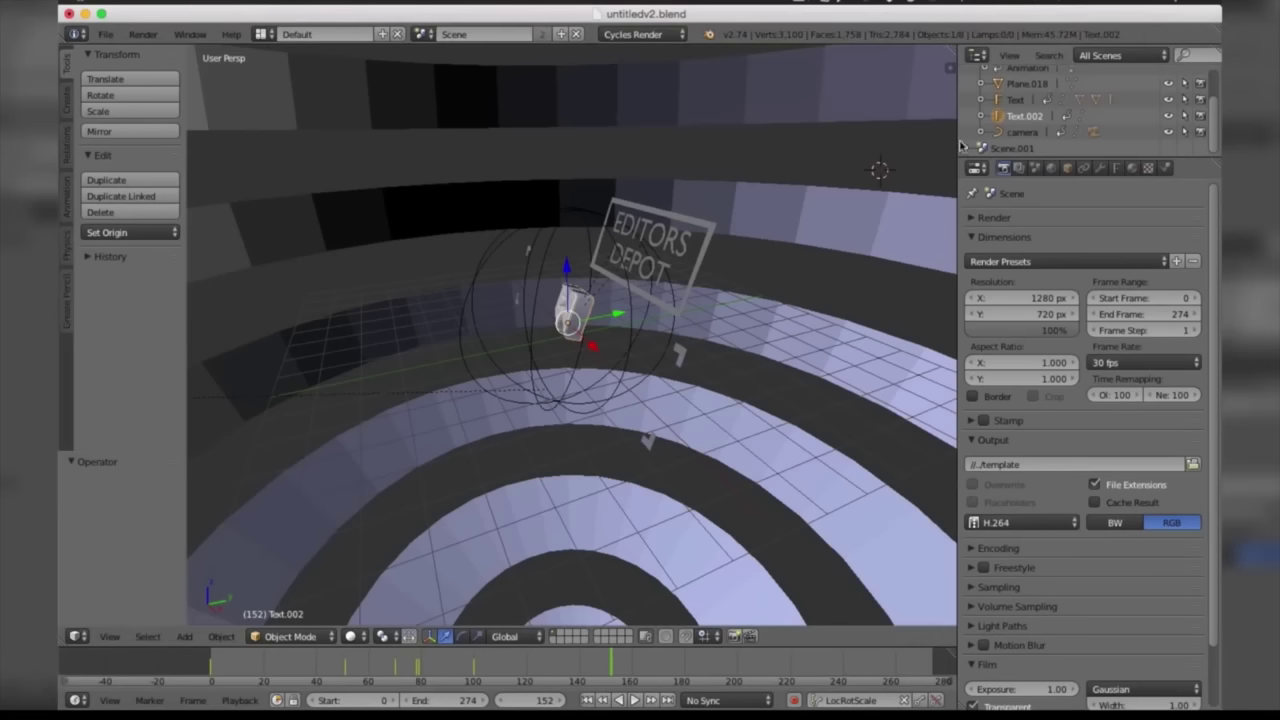
# Step: Expand the encoding settings and set the container to H.264
pyautogui.click(995, 524)
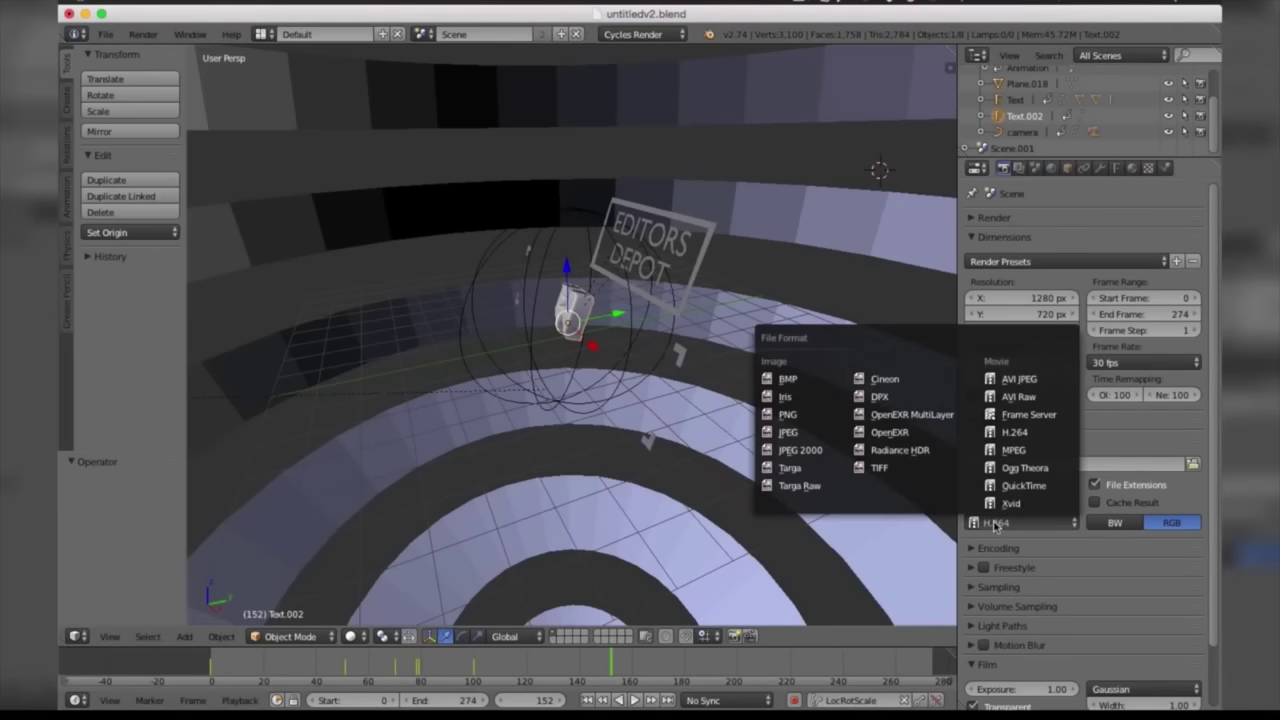
pyautogui.click(1005, 436)
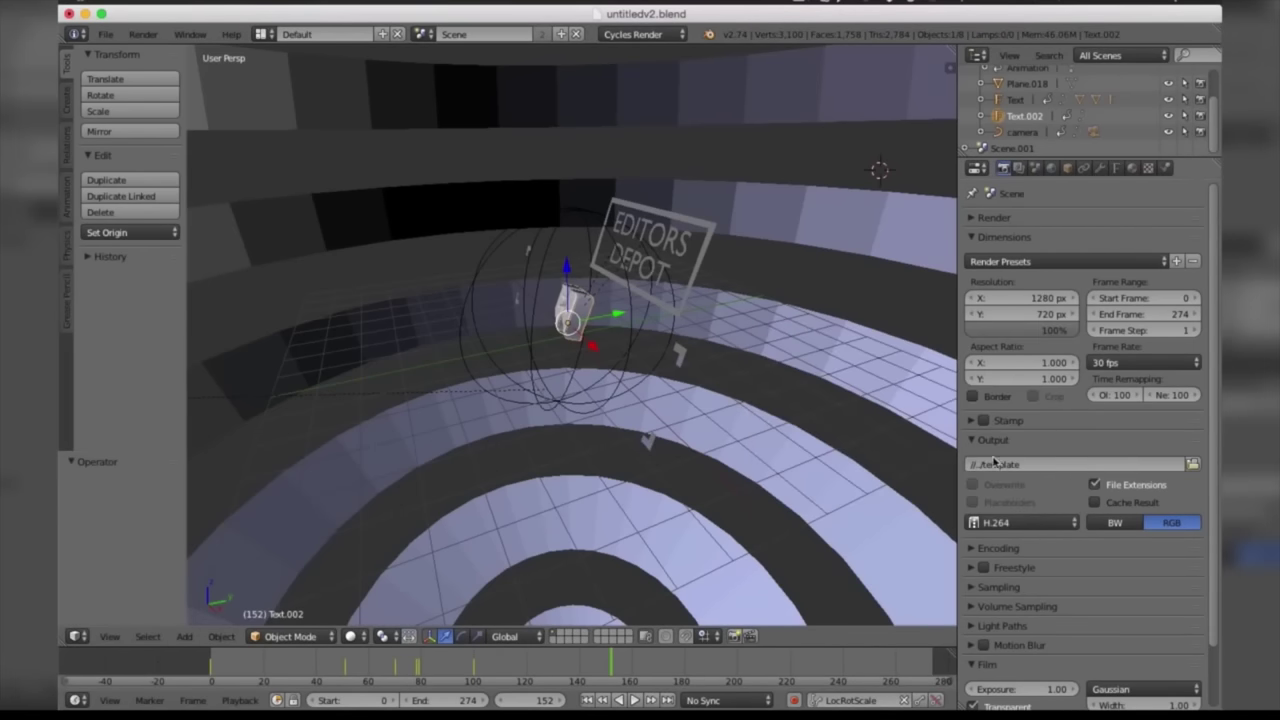
pyautogui.click(971, 549)
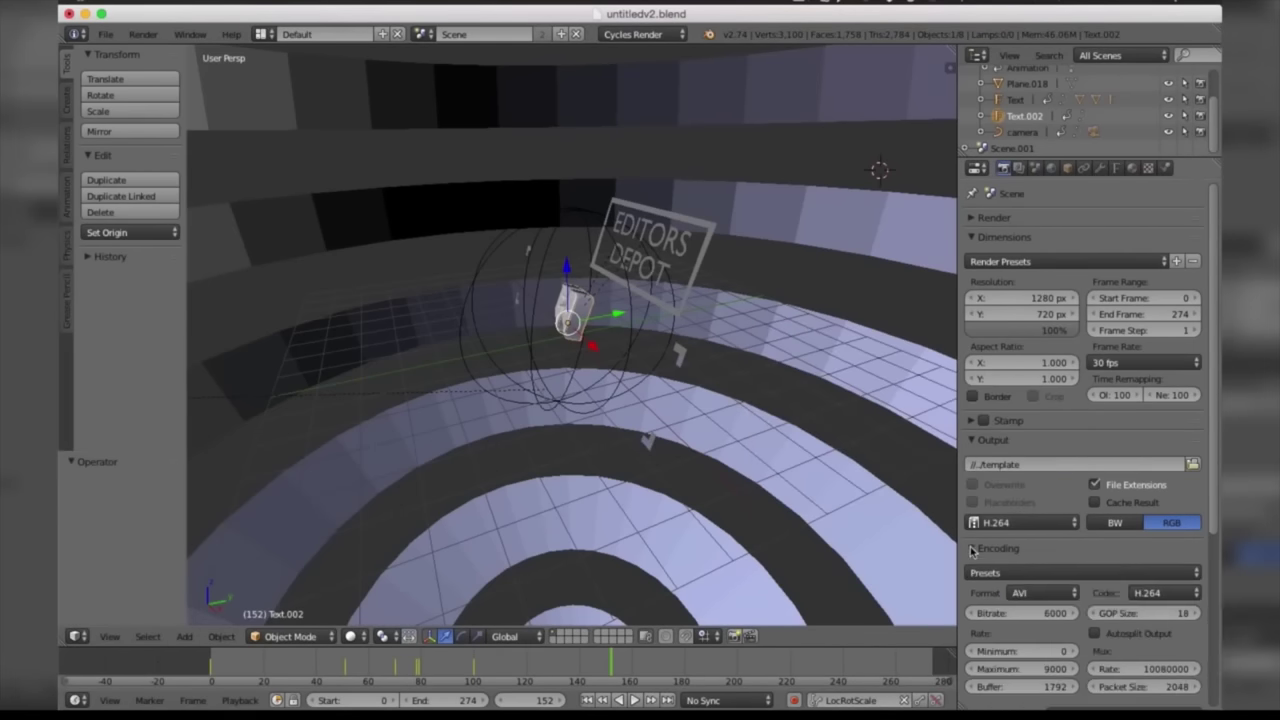
pyautogui.click(1028, 594)
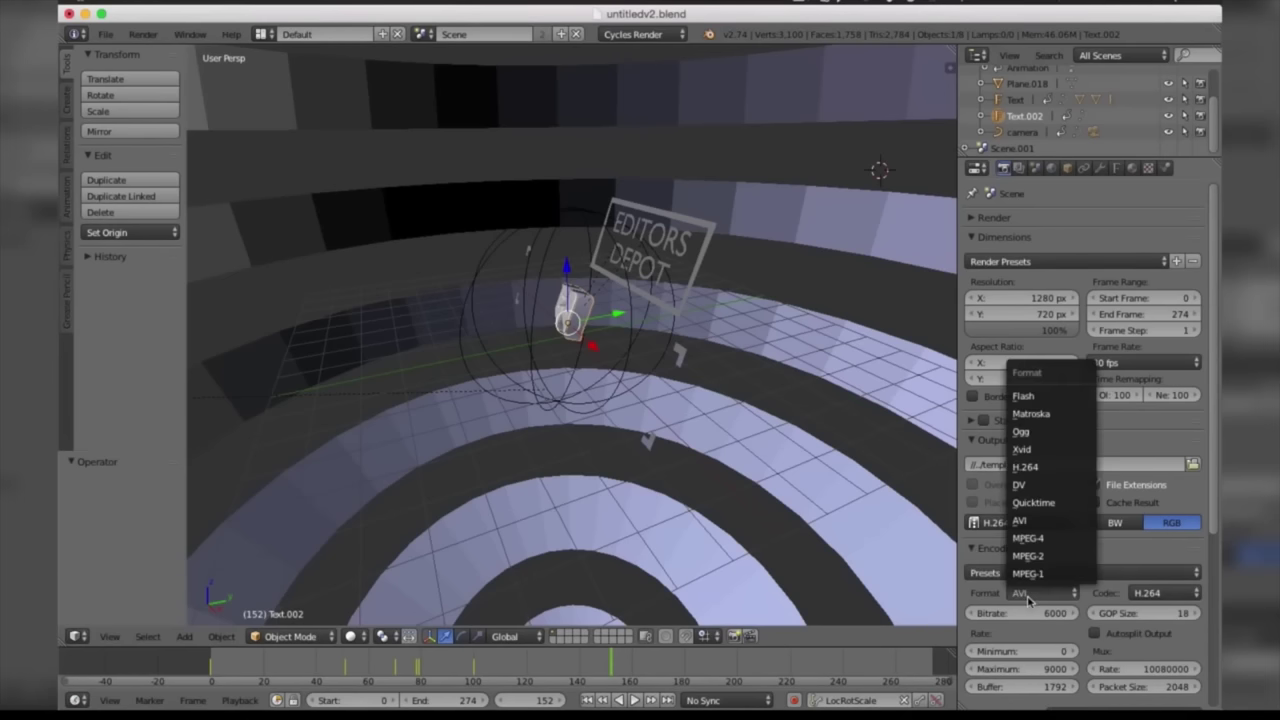
pyautogui.click(1031, 469)
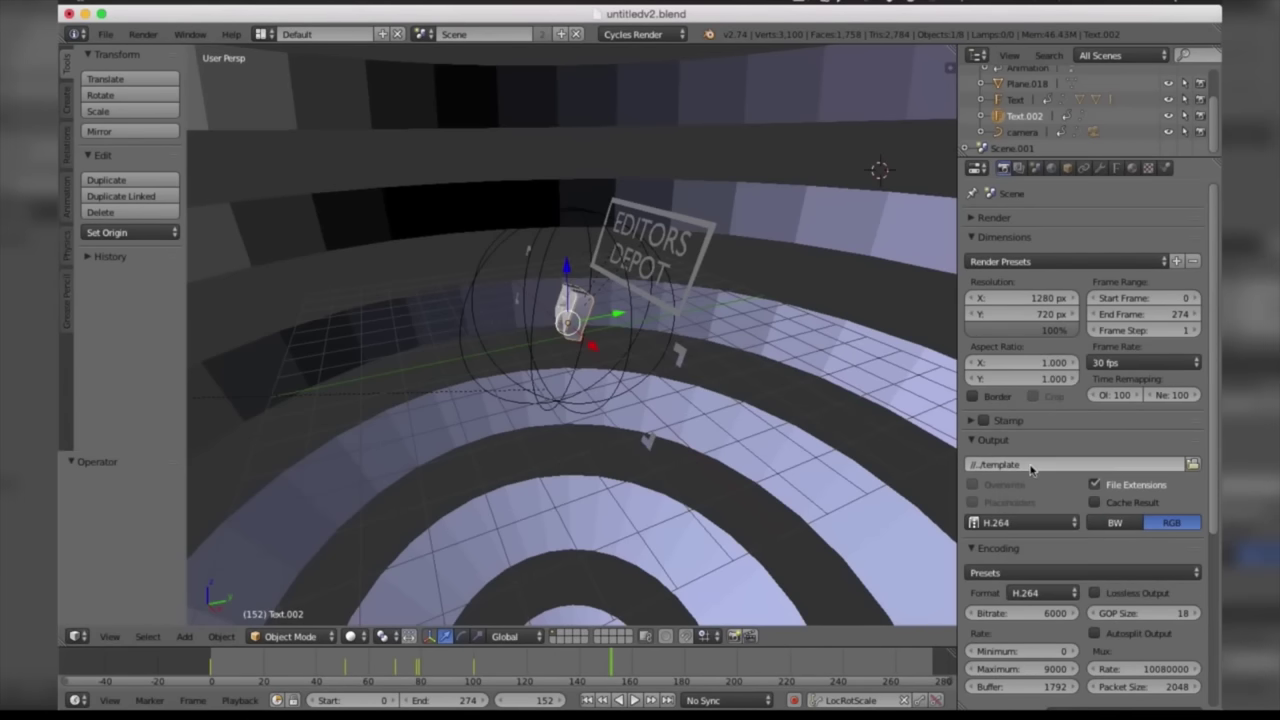
pyautogui.moveTo(1213, 460); pyautogui.dragTo(1213, 567)
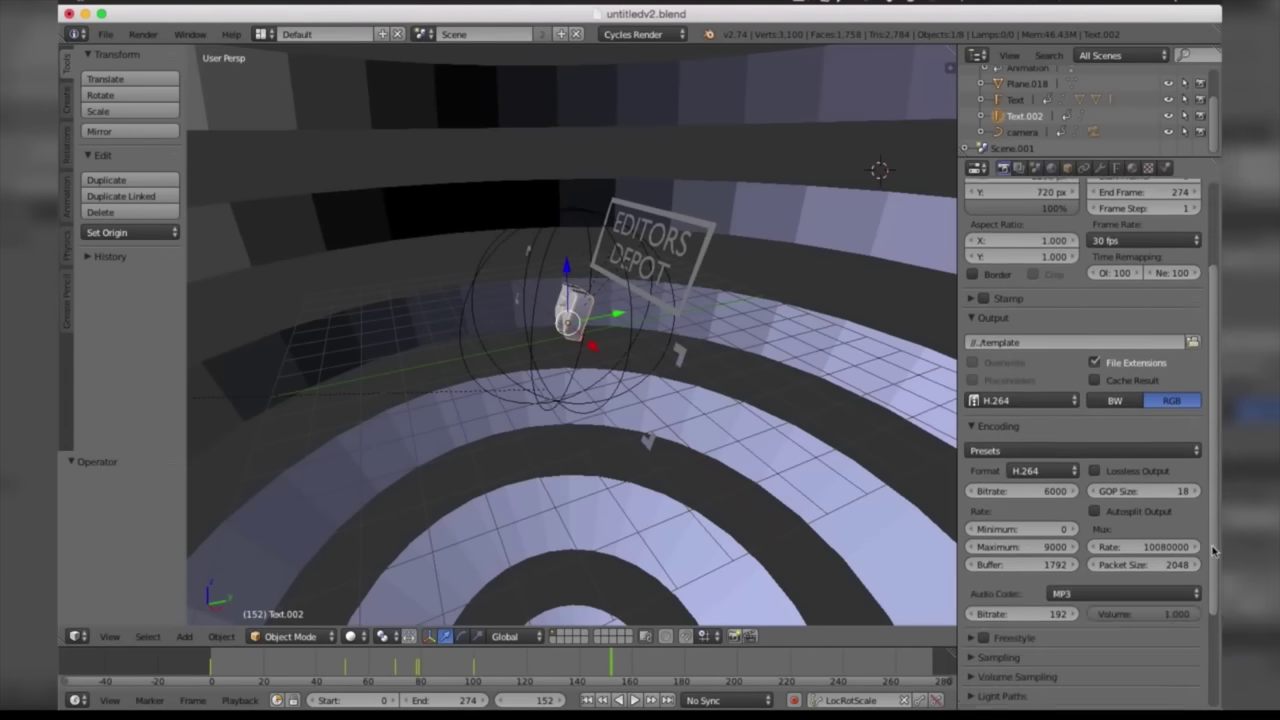
# Step: Switch the output format to QuickTime with JPEG codec at 86% quality
pyautogui.click(1043, 380)
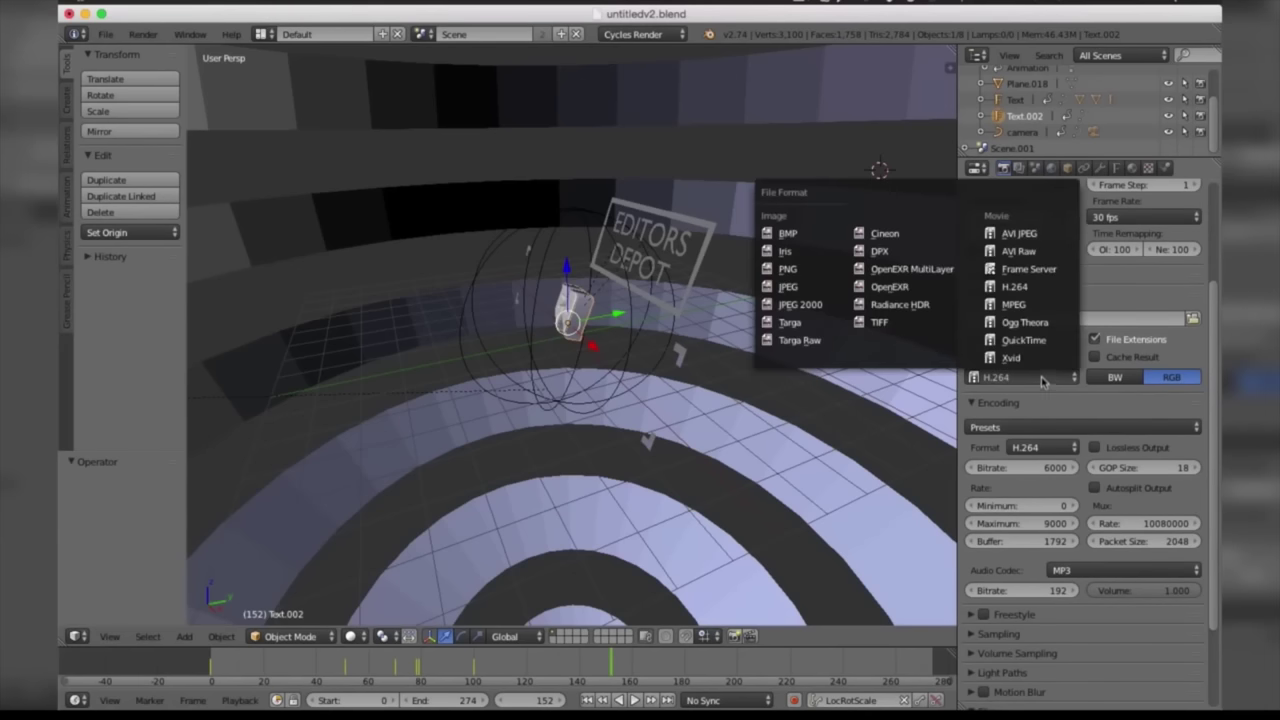
pyautogui.click(1024, 341)
pyautogui.click(1067, 385)
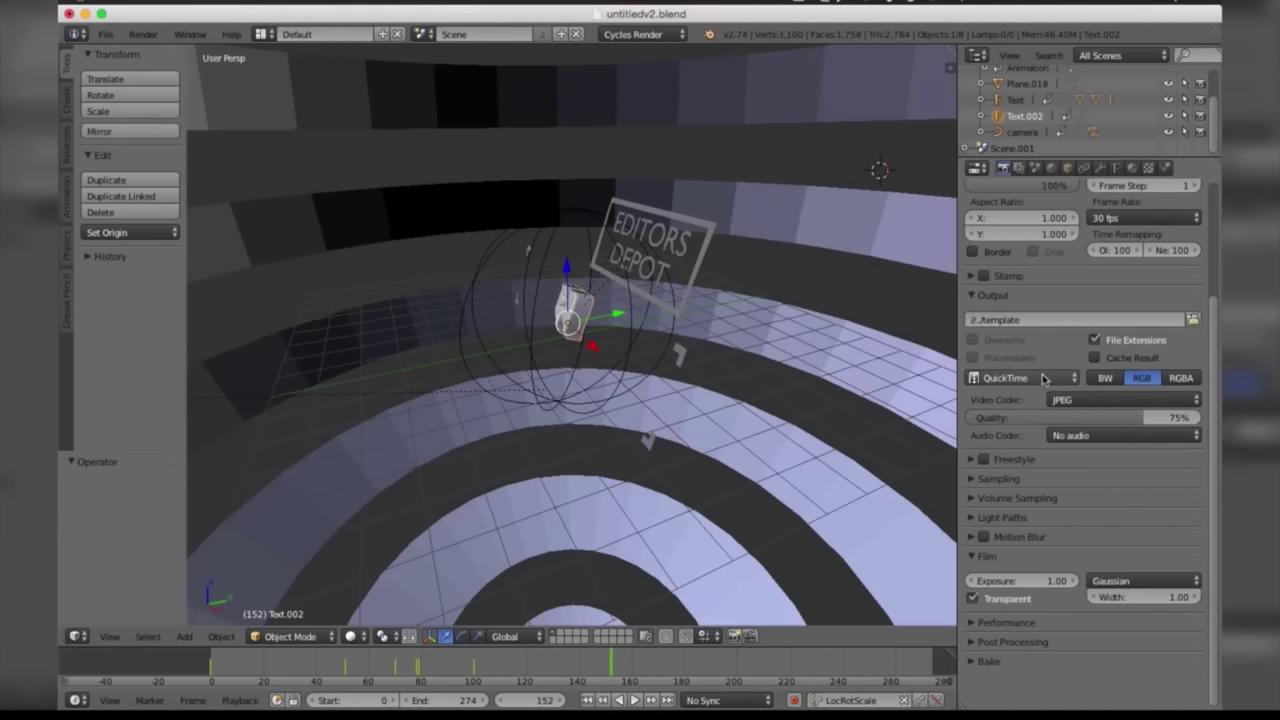
pyautogui.click(1043, 378)
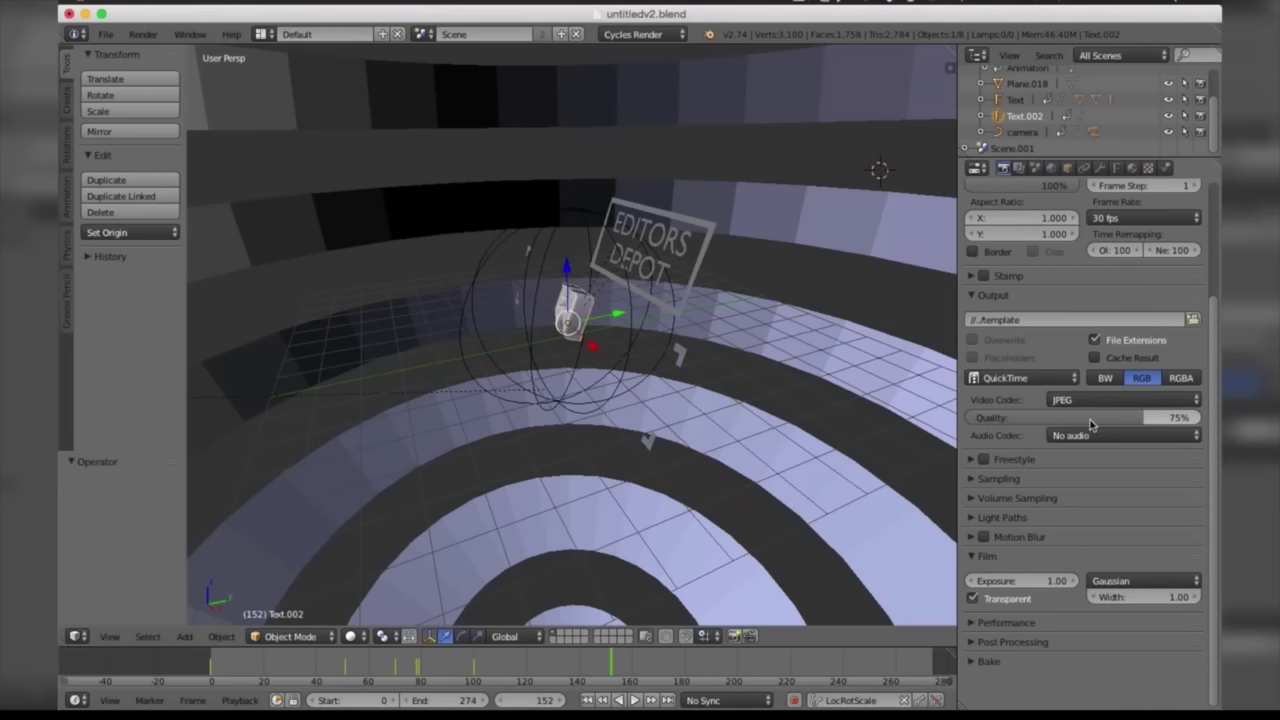
pyautogui.click(1090, 420)
pyautogui.write('100')
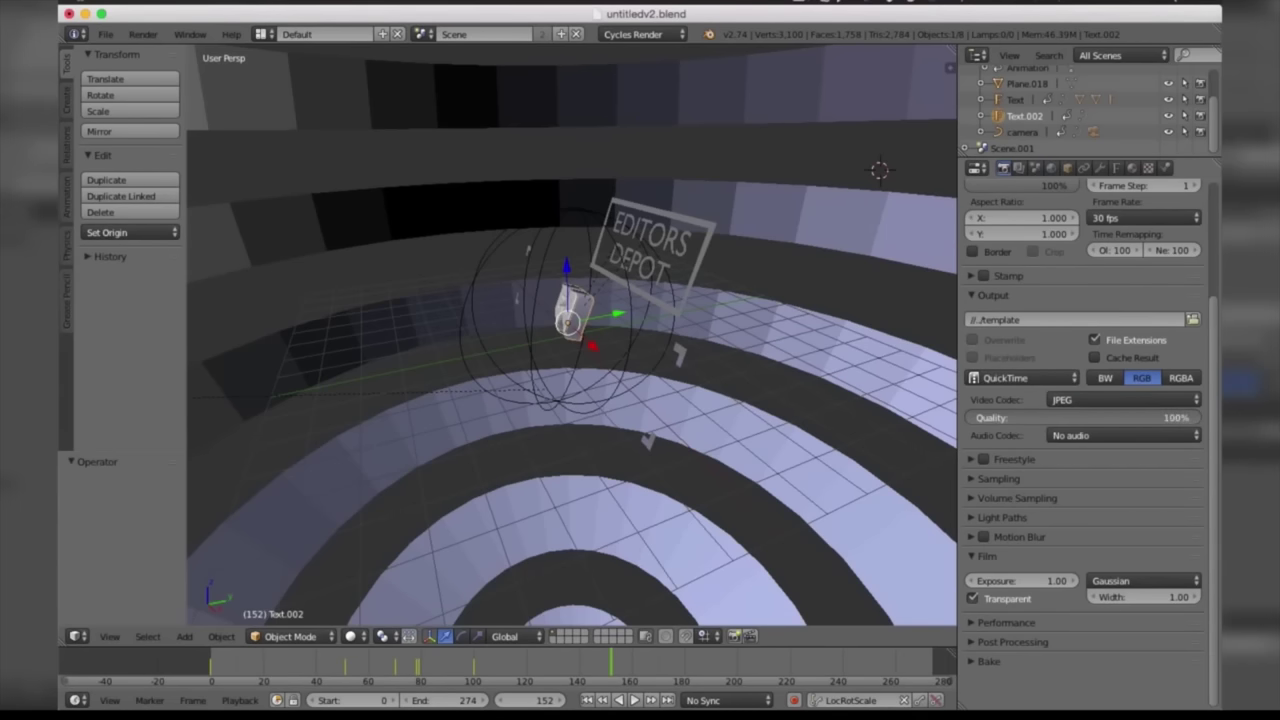
pyautogui.moveTo(1090, 418); pyautogui.dragTo(993, 404)
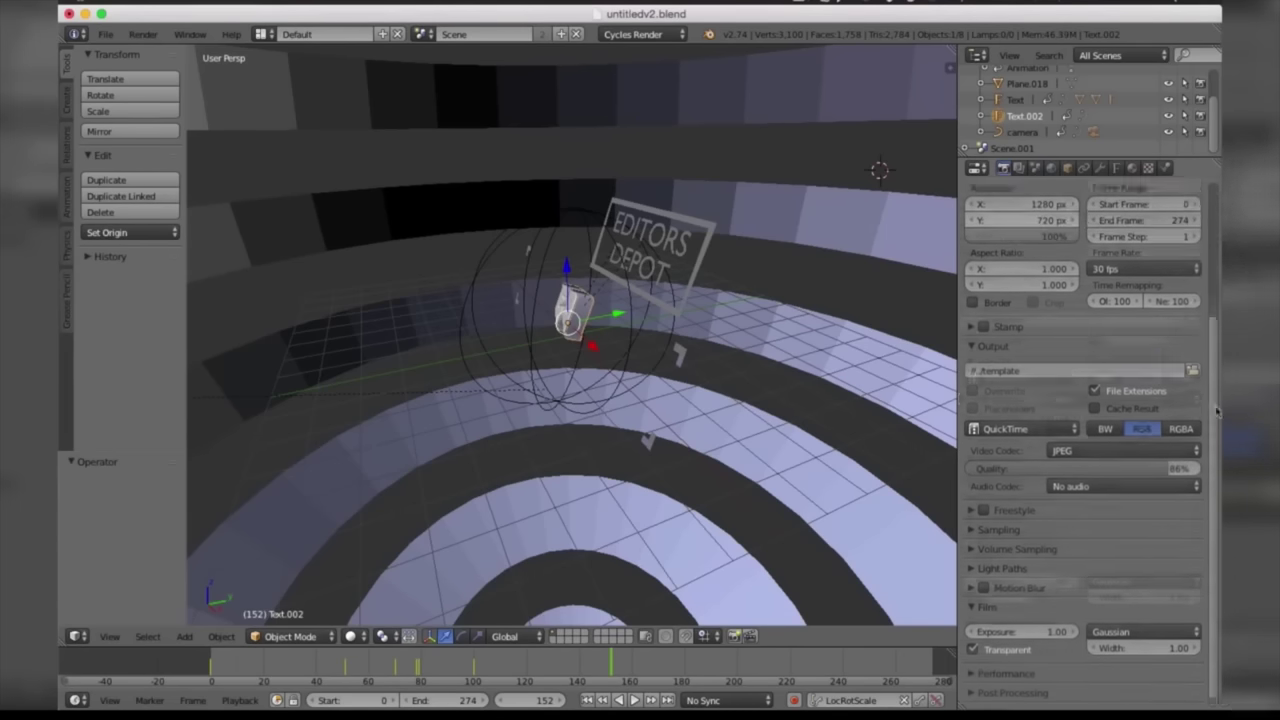
pyautogui.scroll(2, 1080, 420)
pyautogui.moveTo(1180, 457); pyautogui.dragTo(1148, 457)
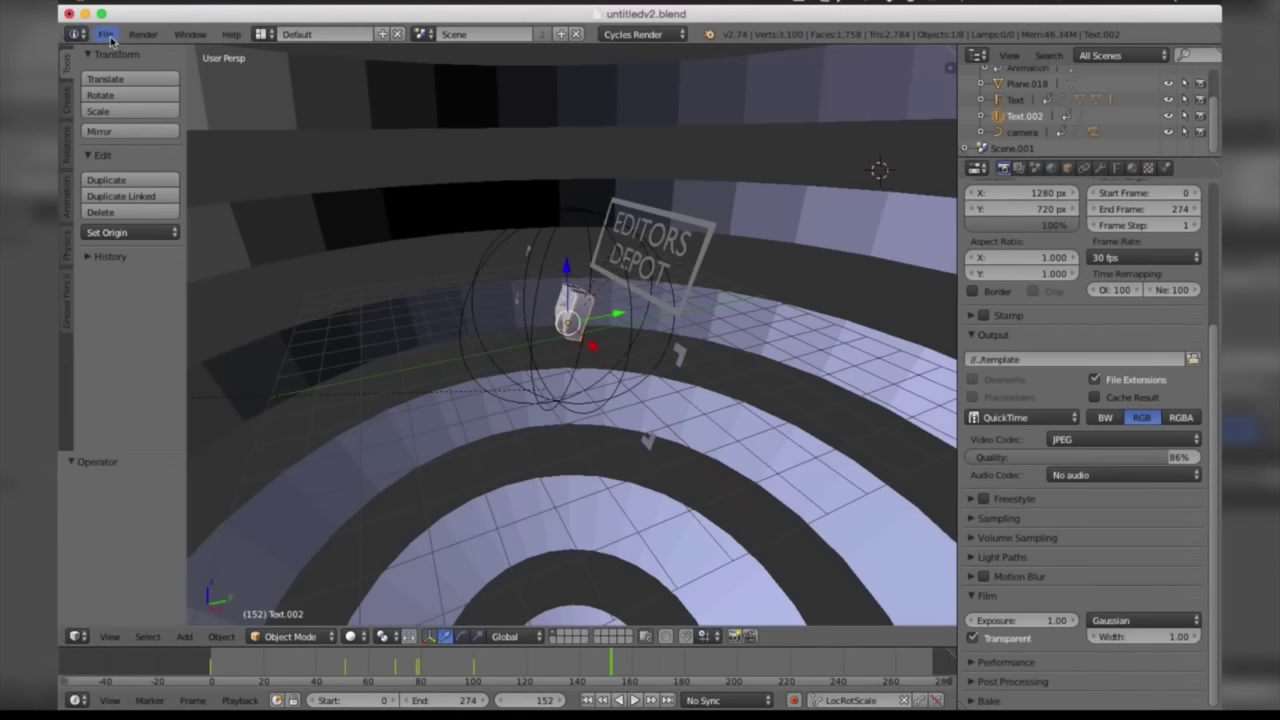
pyautogui.click(142, 34)
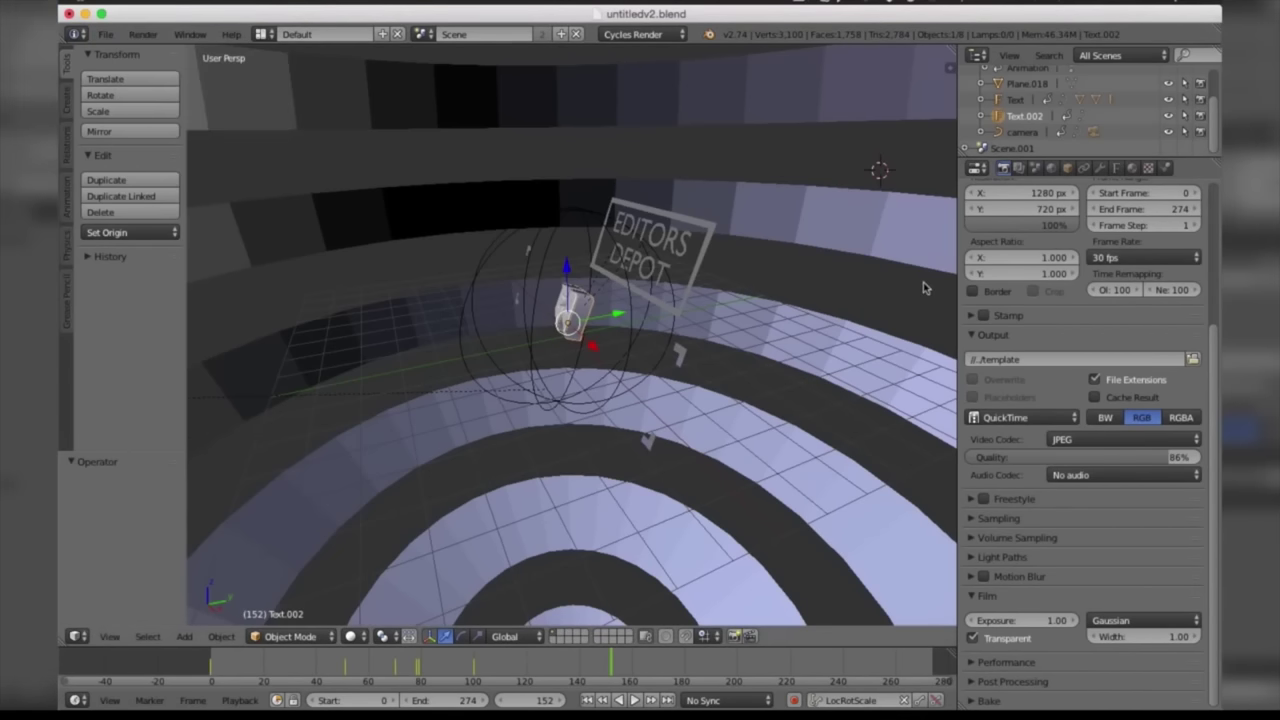
pyautogui.moveTo(1214, 378); pyautogui.dragTo(1214, 270)
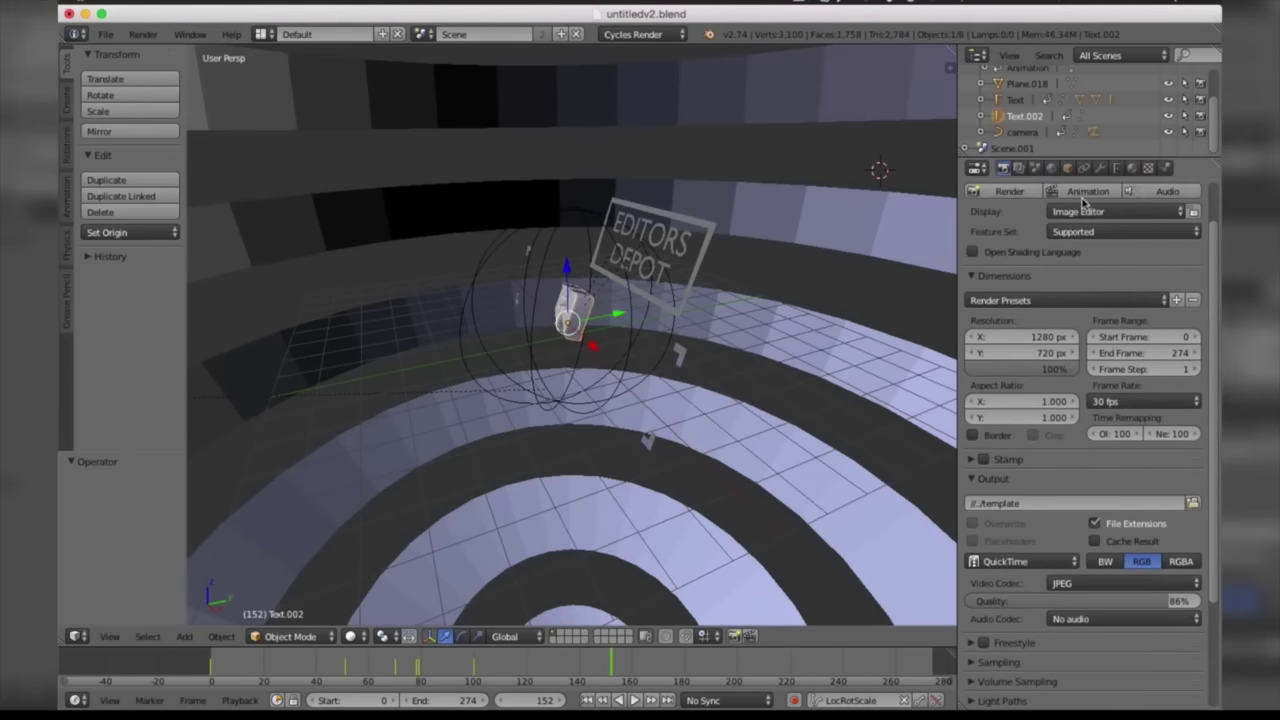